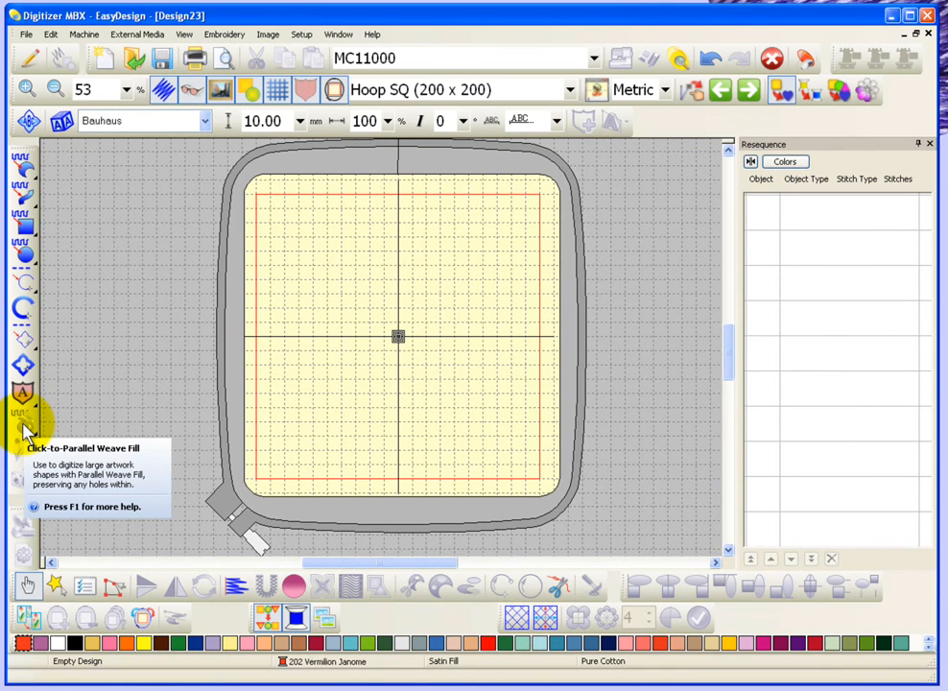
Insert the butterfly bitmap from the Embroidery Album folder into the empty design
click(270, 35)
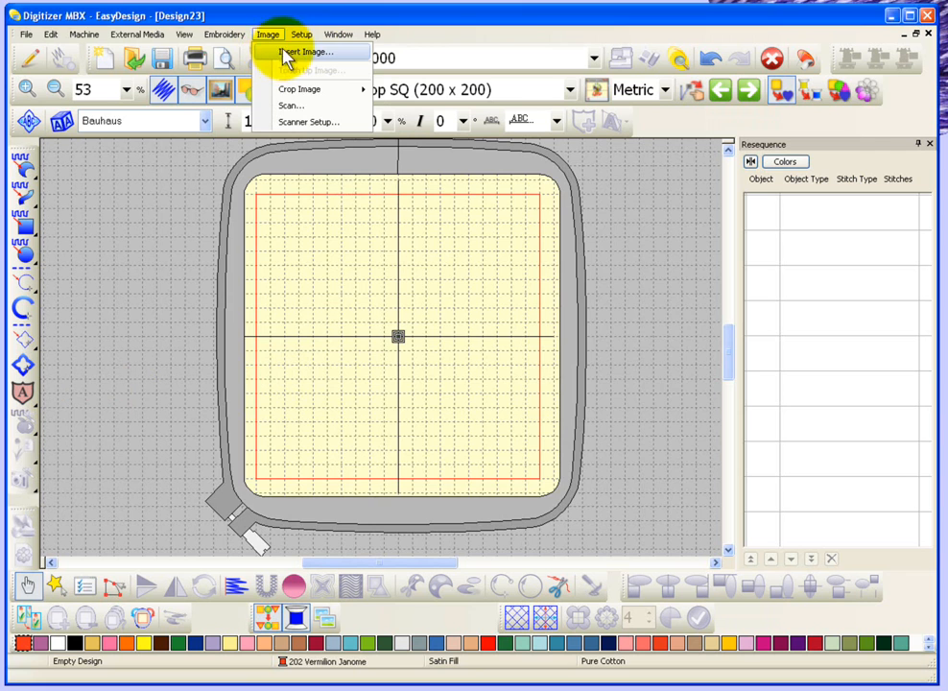
click(285, 54)
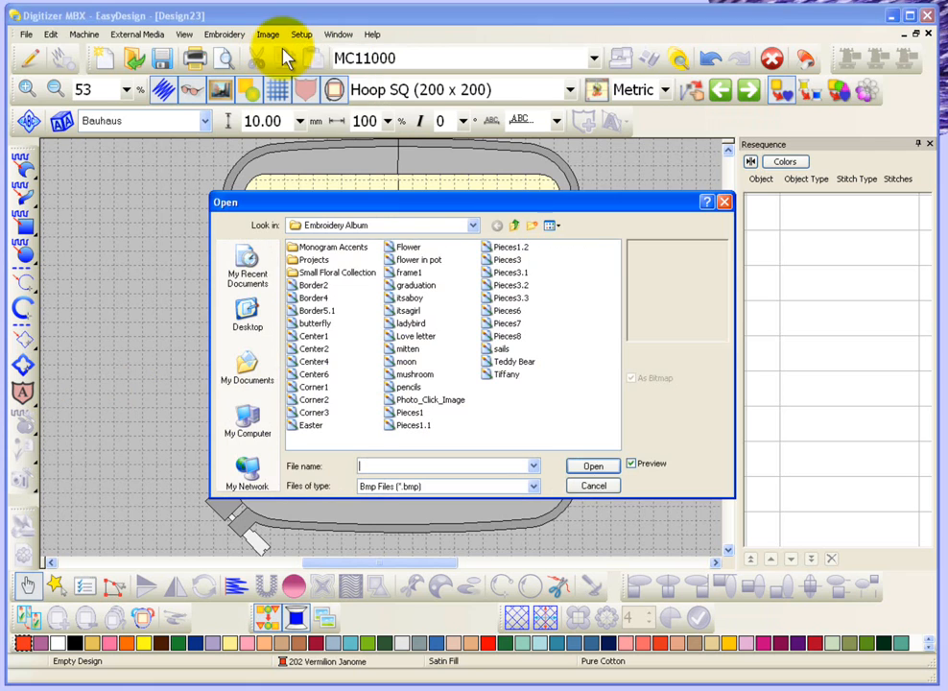
click(317, 324)
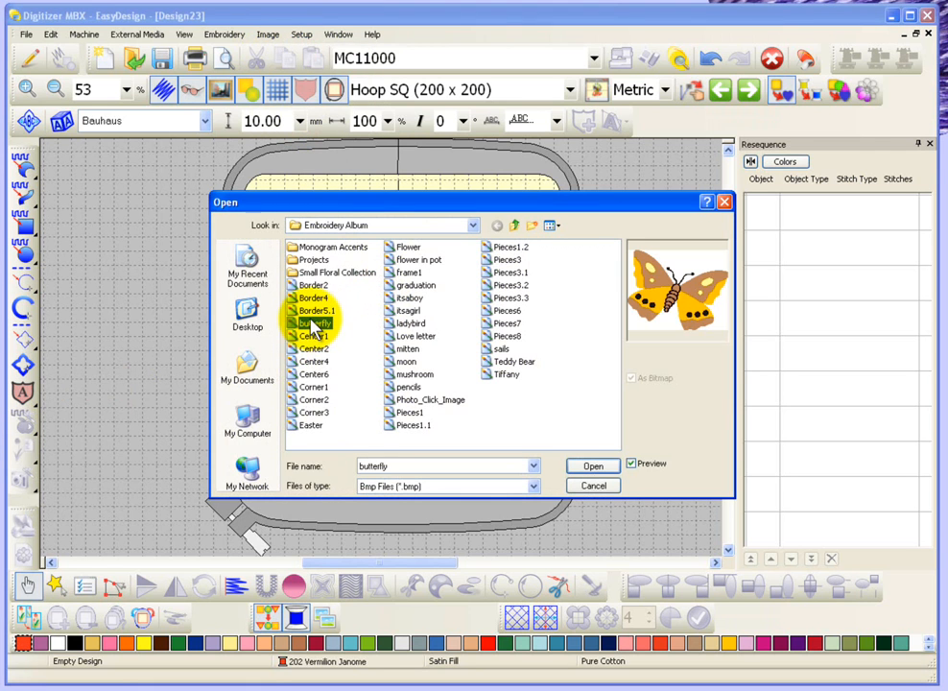
click(590, 468)
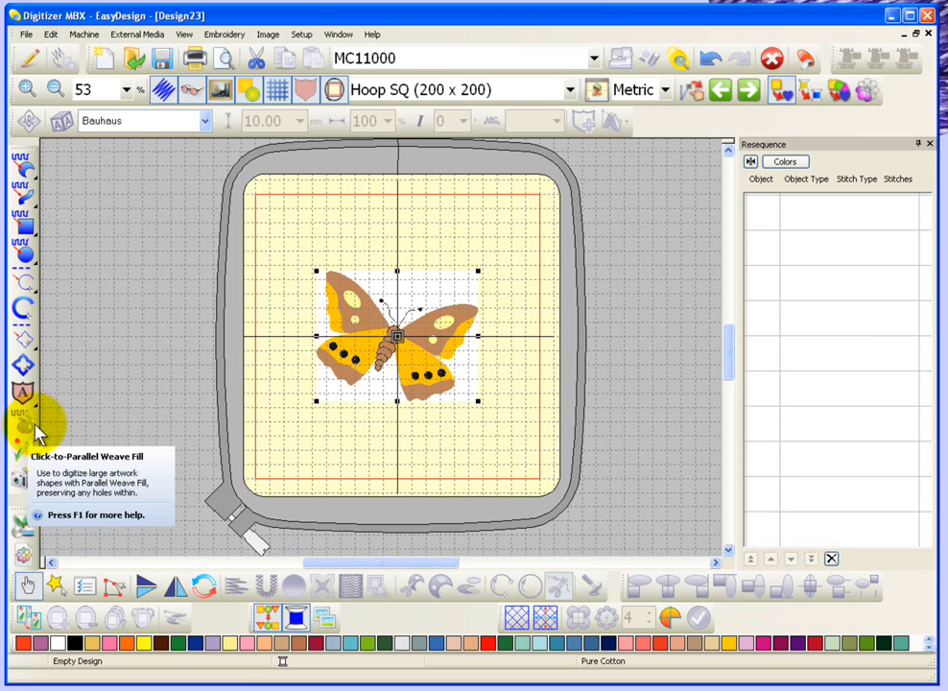
Run Image Preparation on the butterfly, trying reductions to 4 and 3 colors before applying 5 colors
click(24, 554)
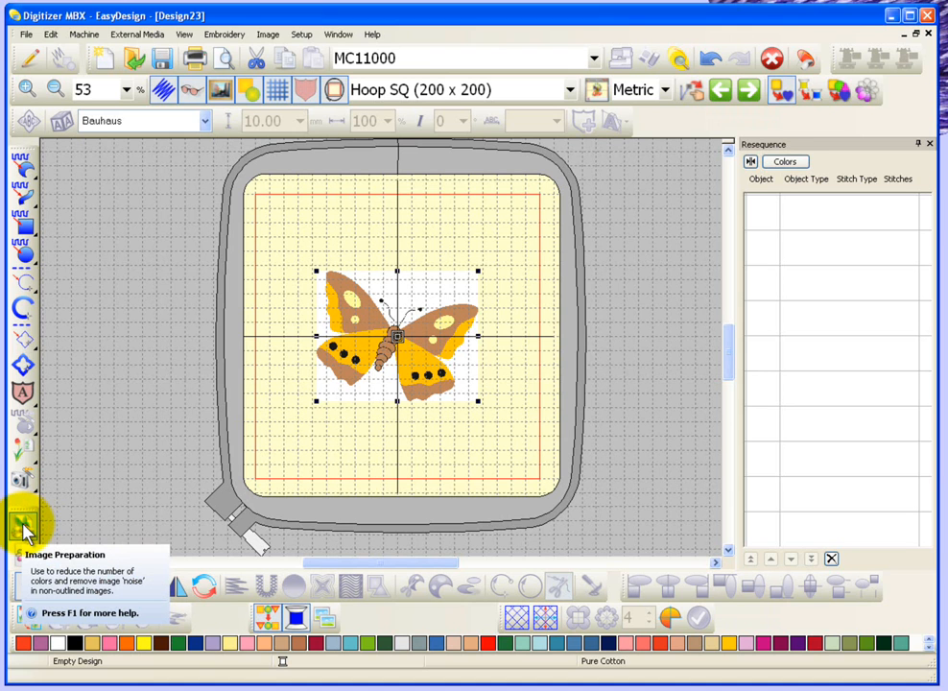
click(23, 526)
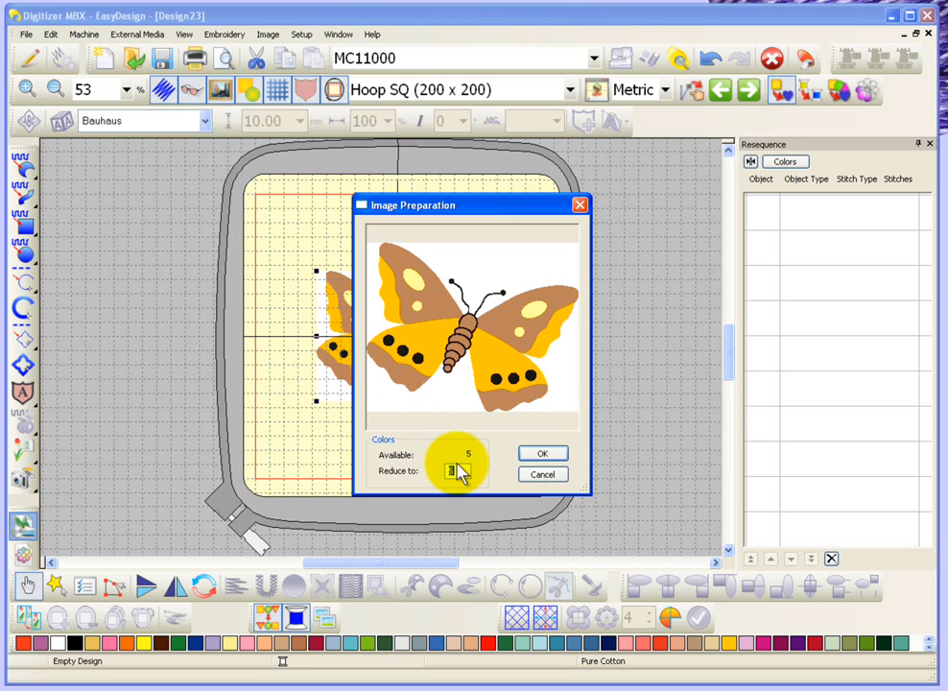
text(4)
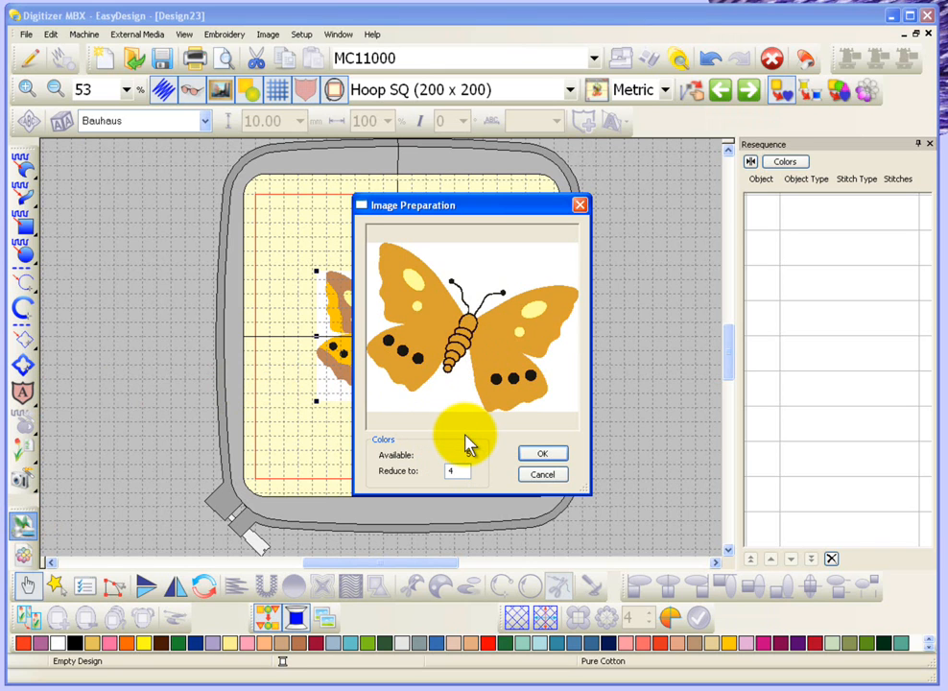
key(BackSpace)
text(3)
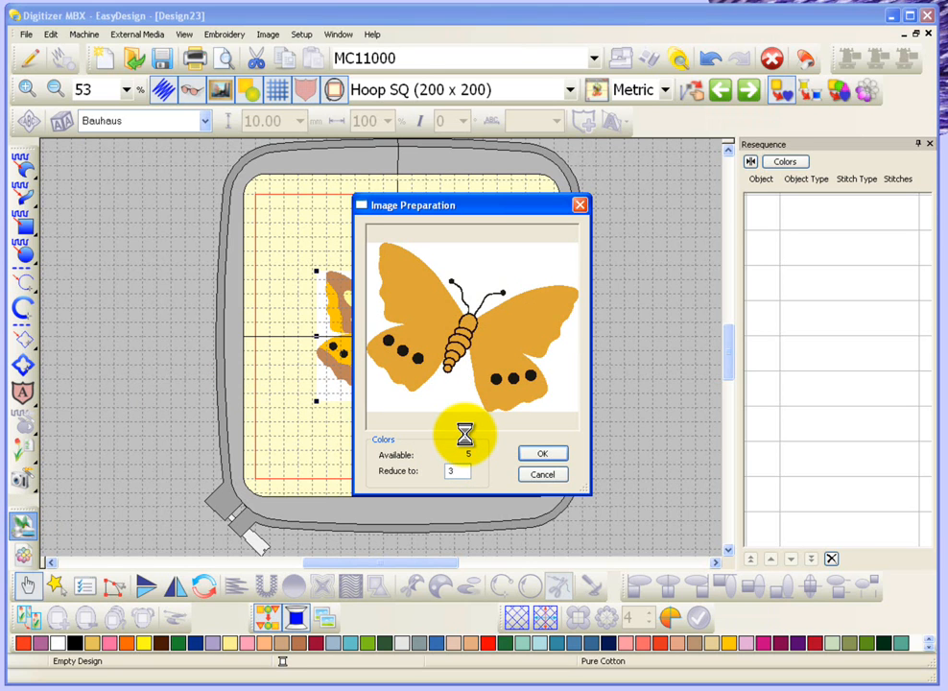
double_click(457, 469)
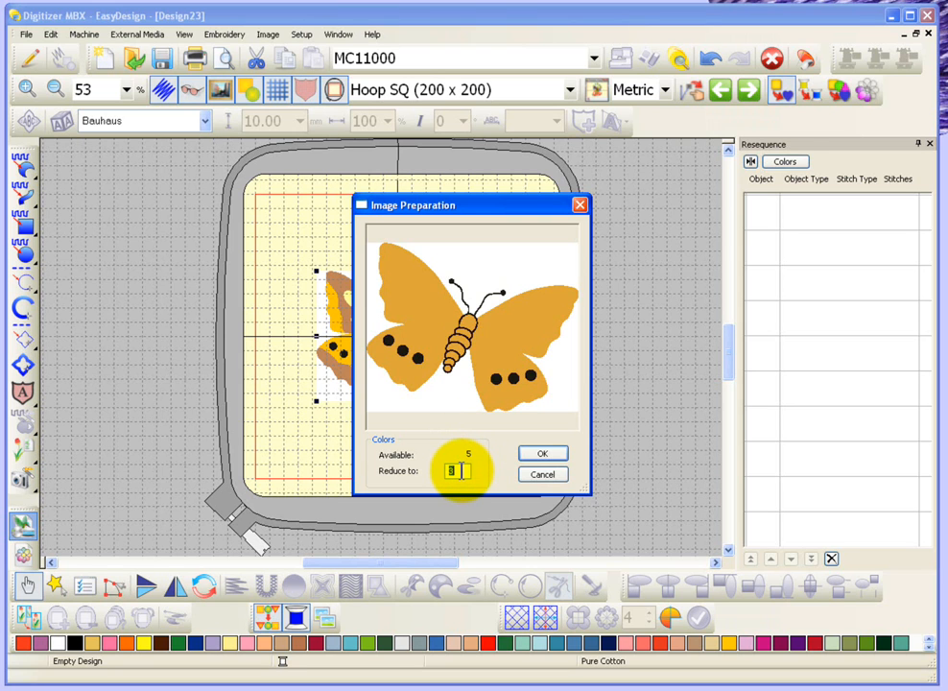
text(5)
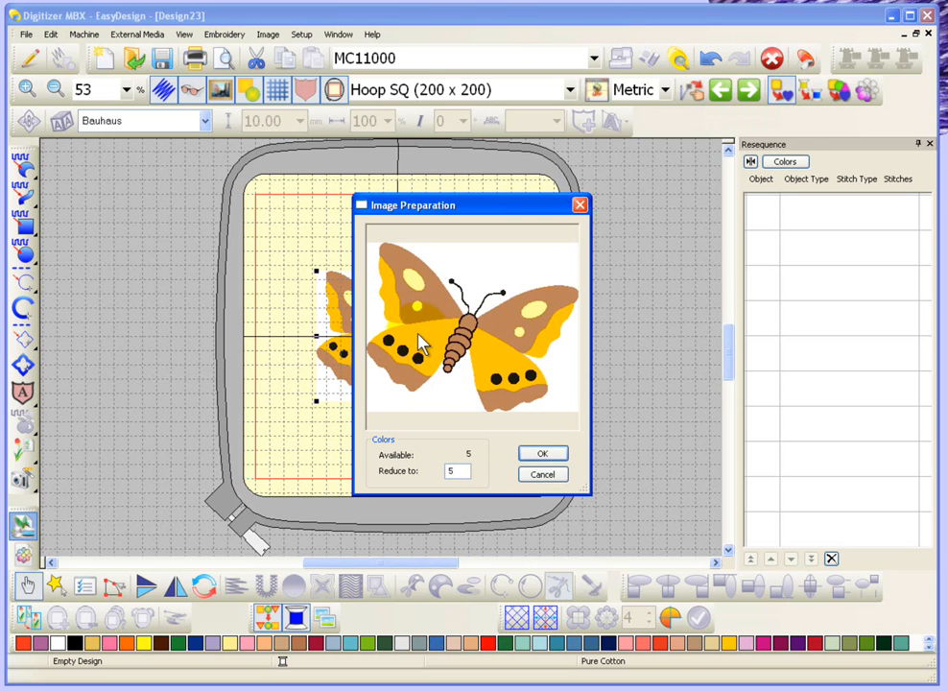
click(528, 453)
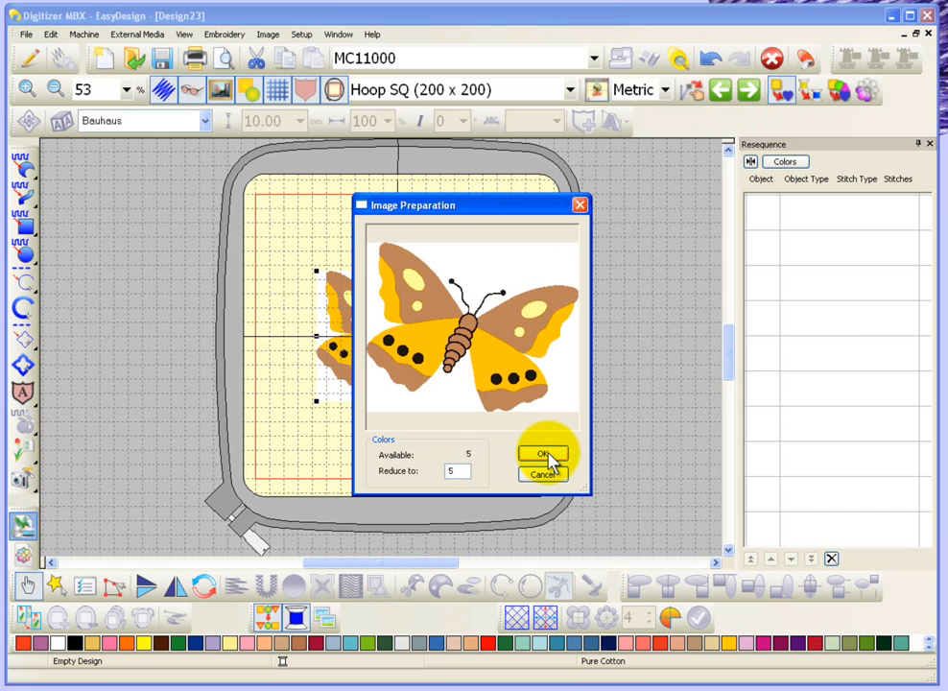
click(550, 460)
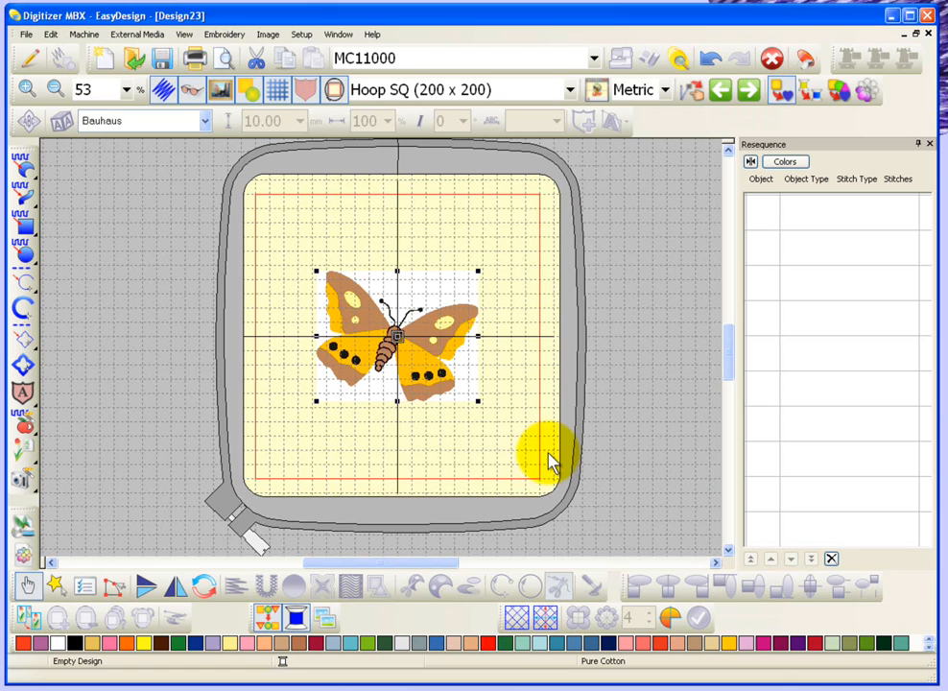
Digitize the brown area of the upper left wing with Click-to-Parallel Weave Fill, preserving its holes
click(40, 443)
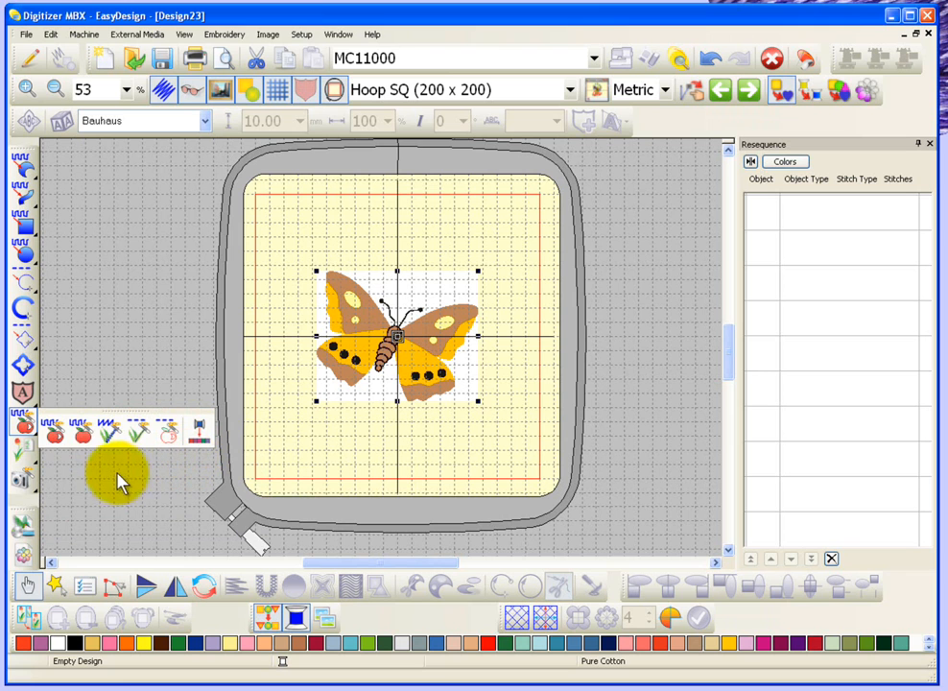
click(55, 435)
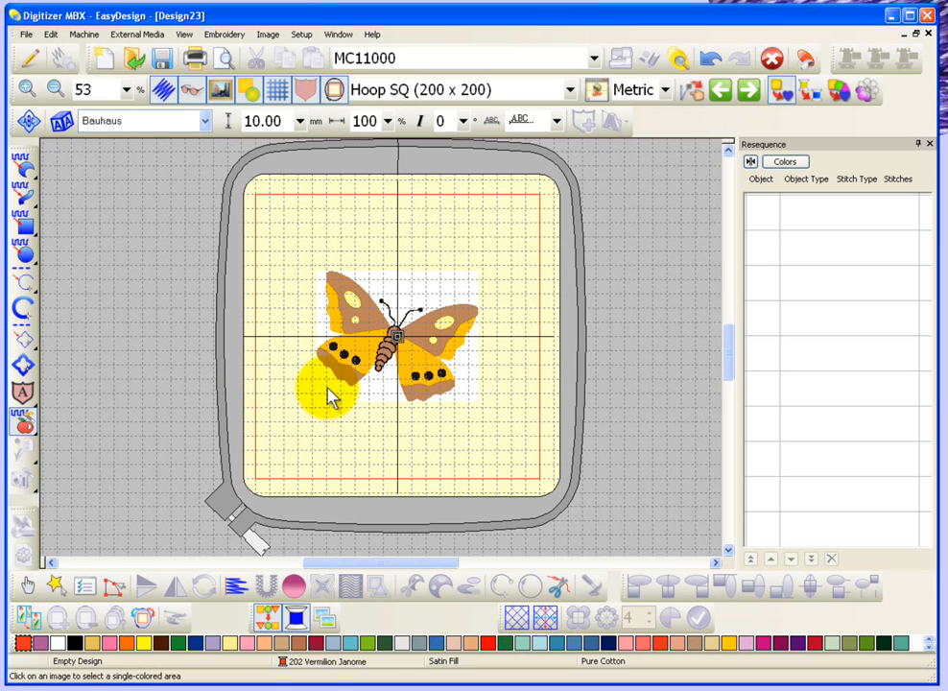
key(b)
drag(307, 269, 486, 423)
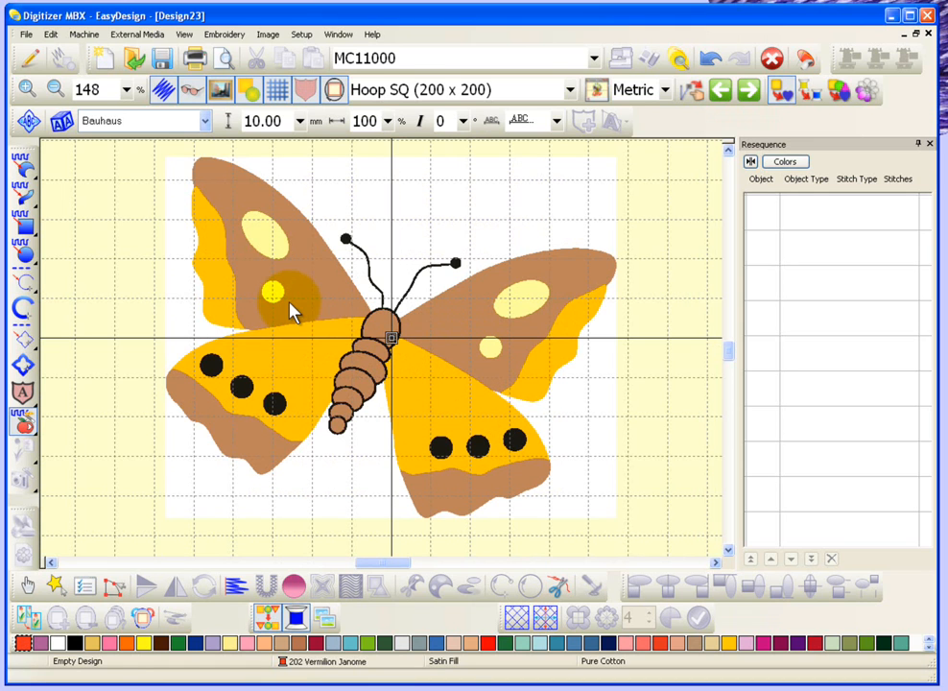
click(314, 296)
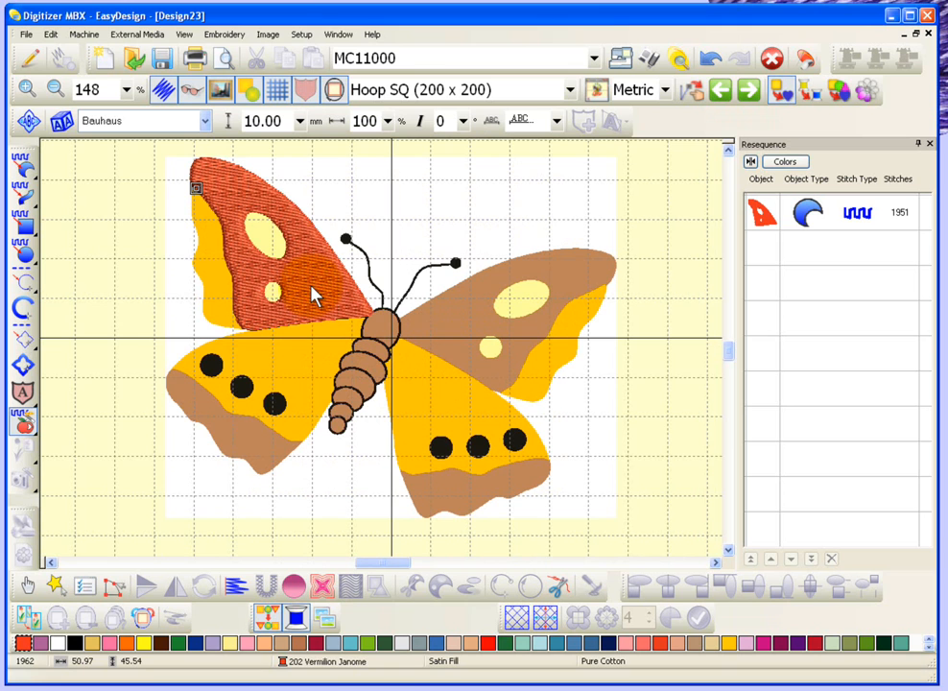
Turn on matching of thread colors to the image and weave-fill the yellow areas of the lower and upper left wings, keeping holes
click(36, 437)
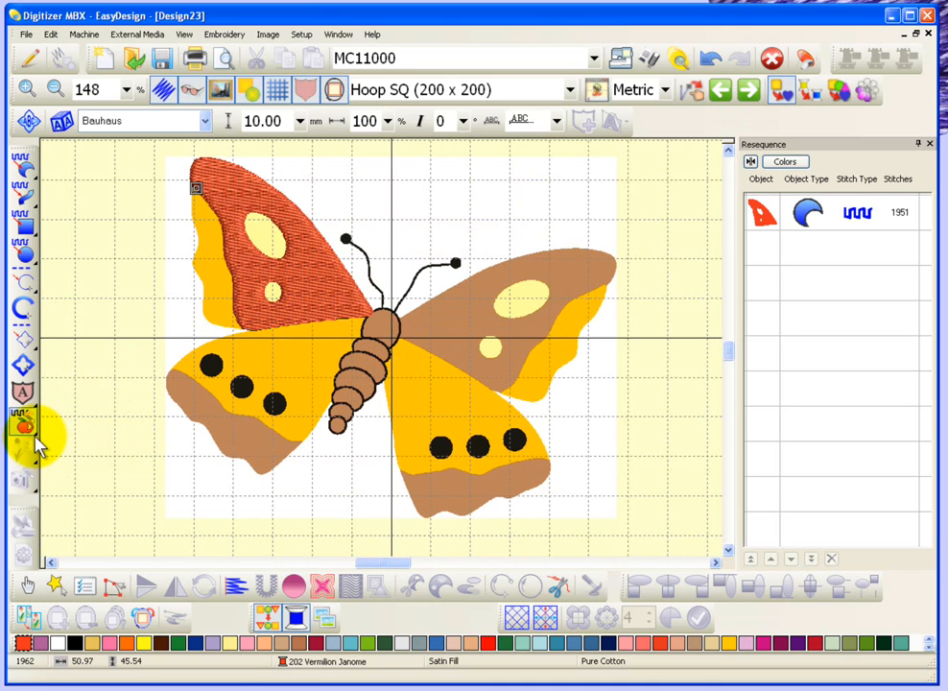
mouse_move(36, 440)
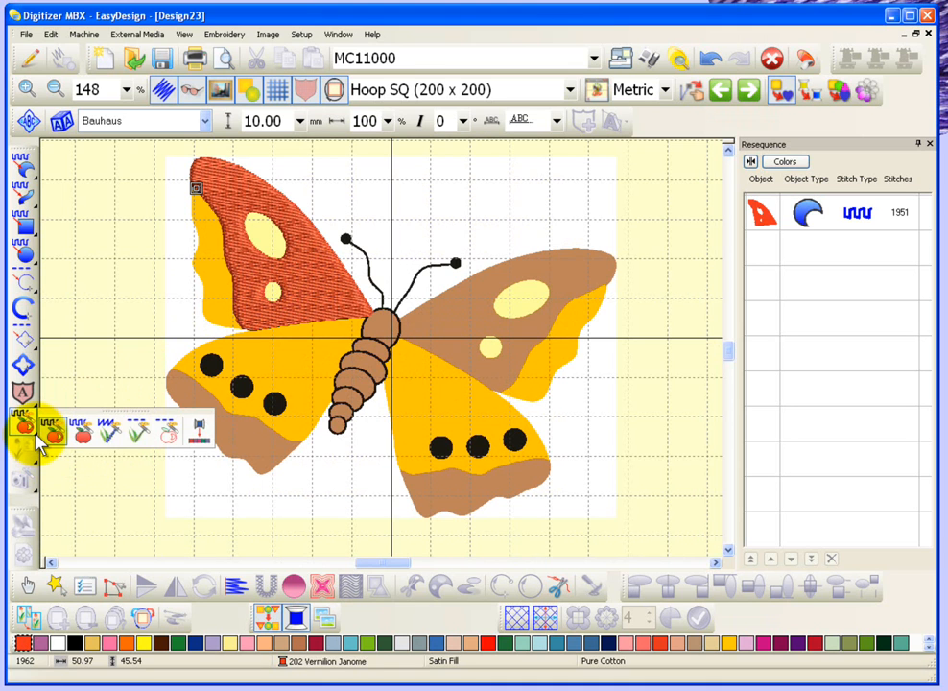
click(203, 434)
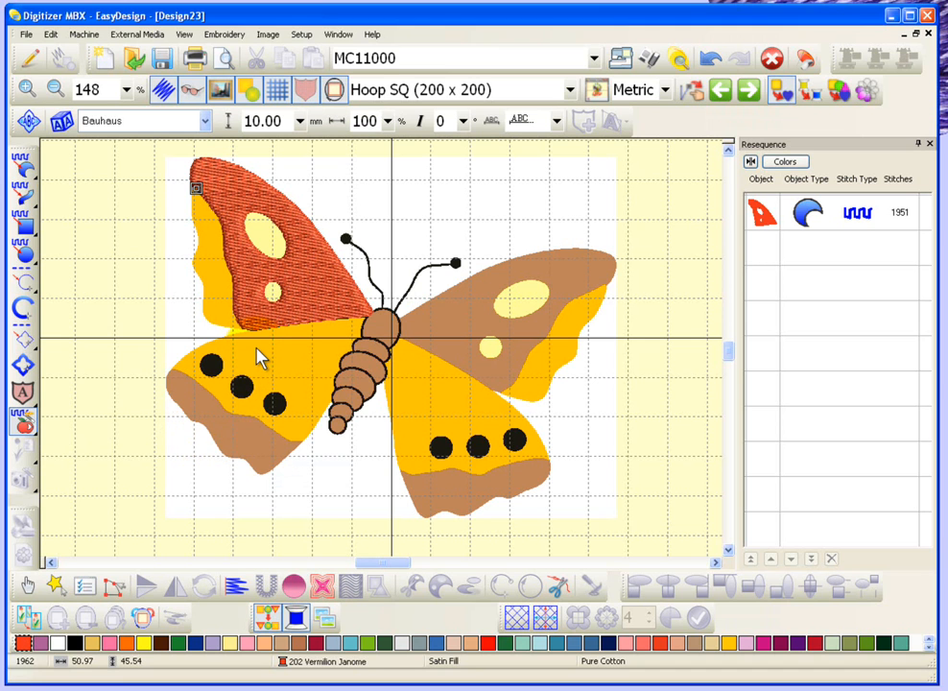
click(257, 357)
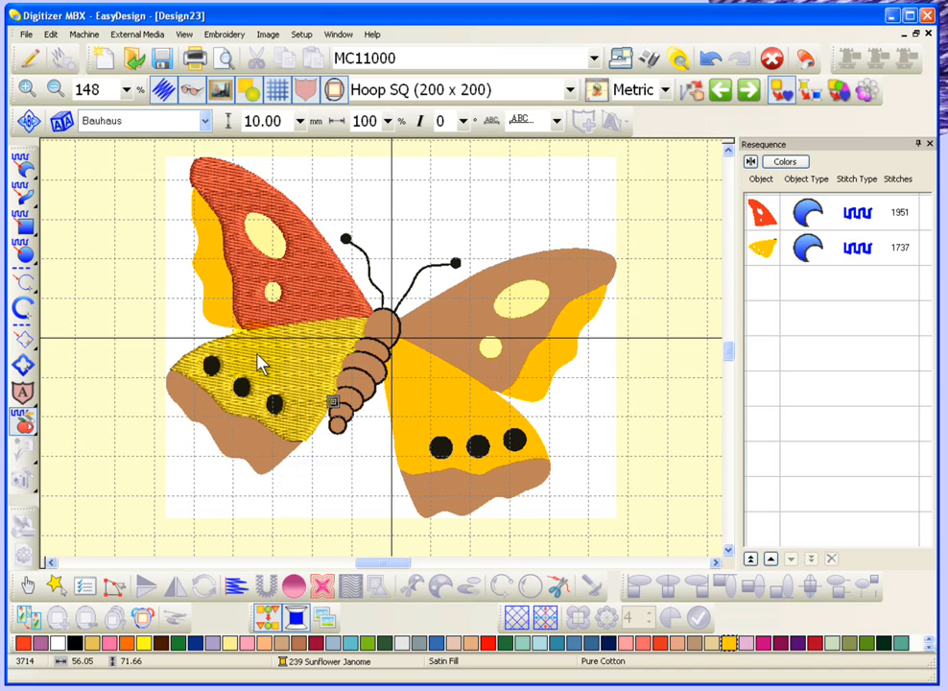
click(217, 284)
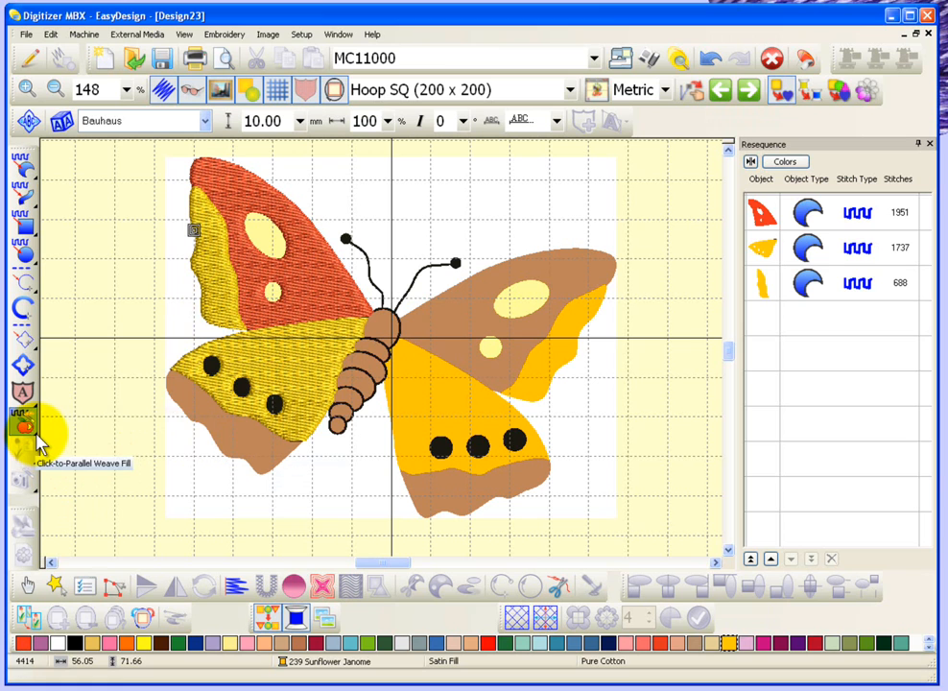
Digitize the upper right wing's brown area and lower right wing's yellow area with Click-to-Parallel Weave Fill without Holes
mouse_move(24, 429)
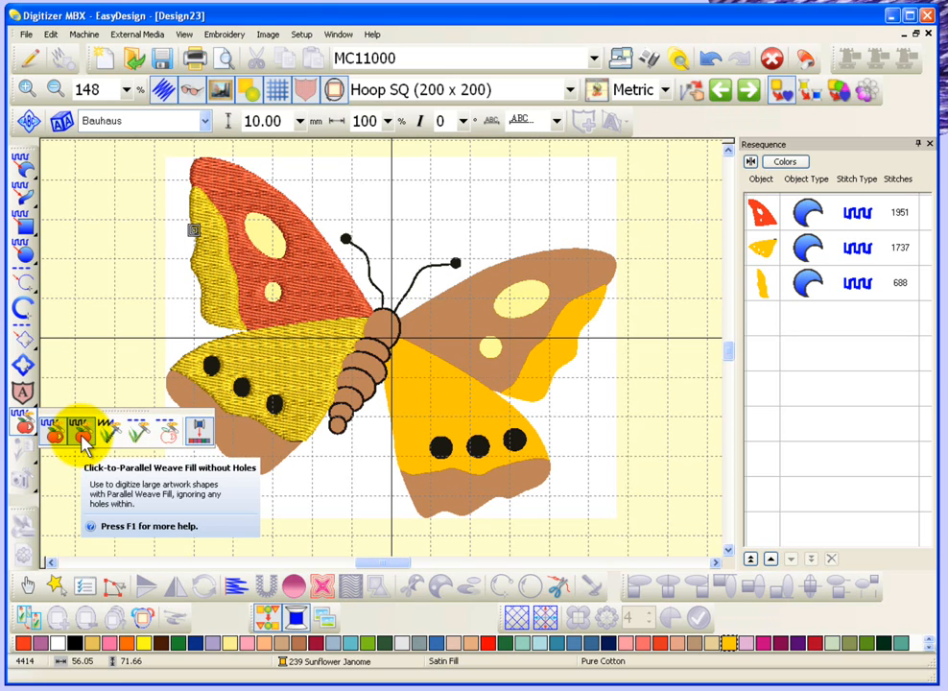
click(83, 434)
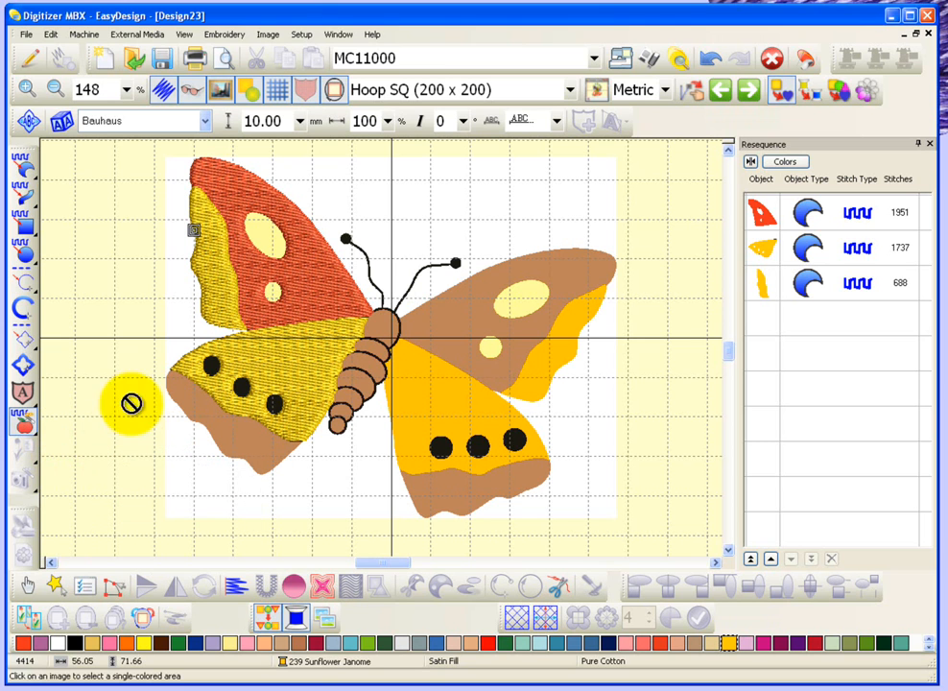
click(451, 322)
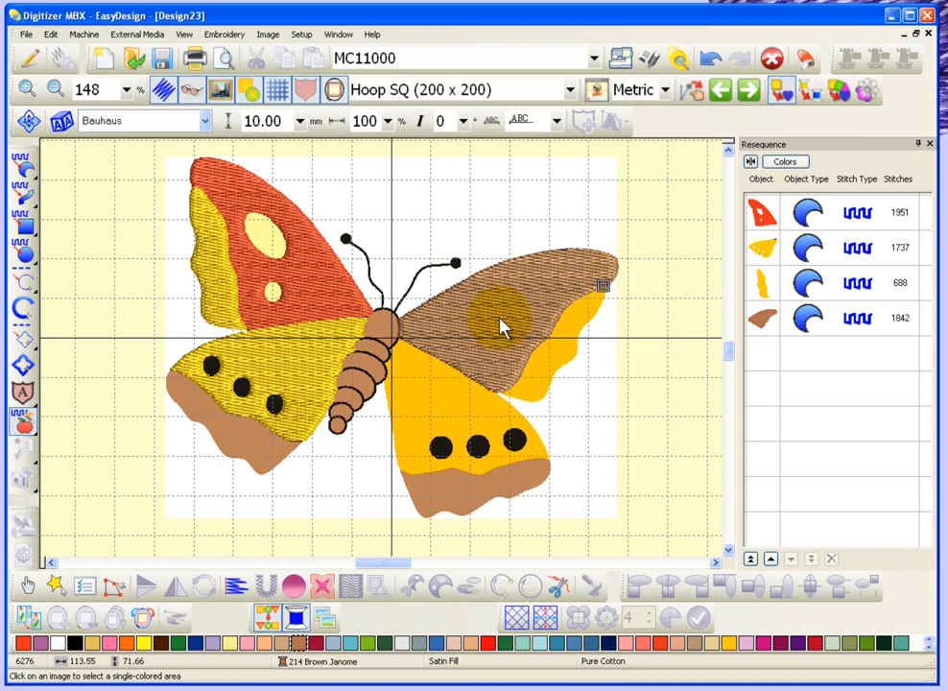
click(420, 400)
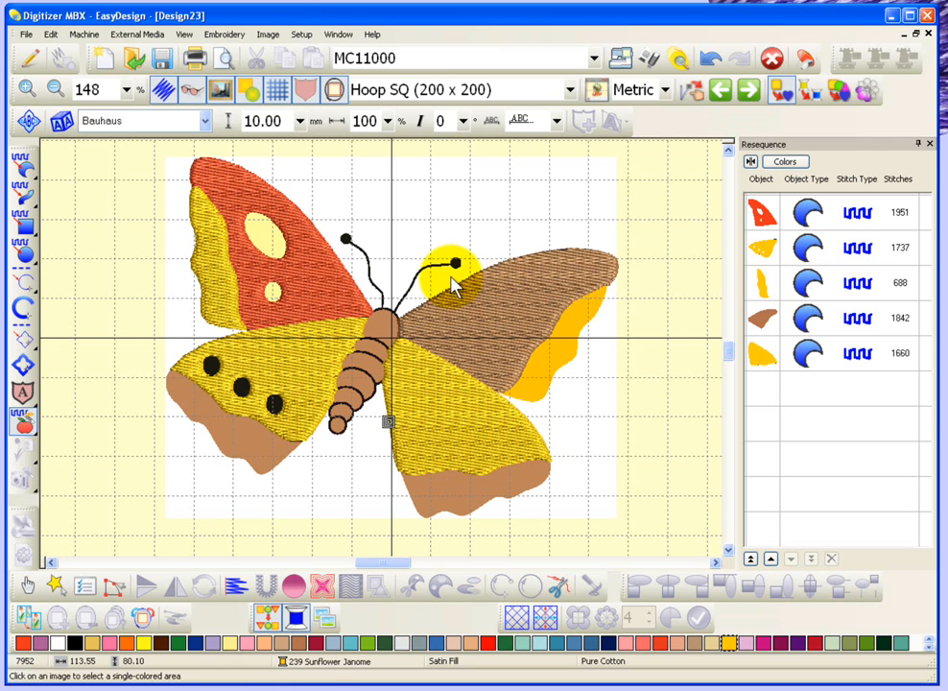
Fill the pale yellow oval and small round spot on the upper right wing with parallel weave stitching
key(b)
drag(451, 328, 578, 375)
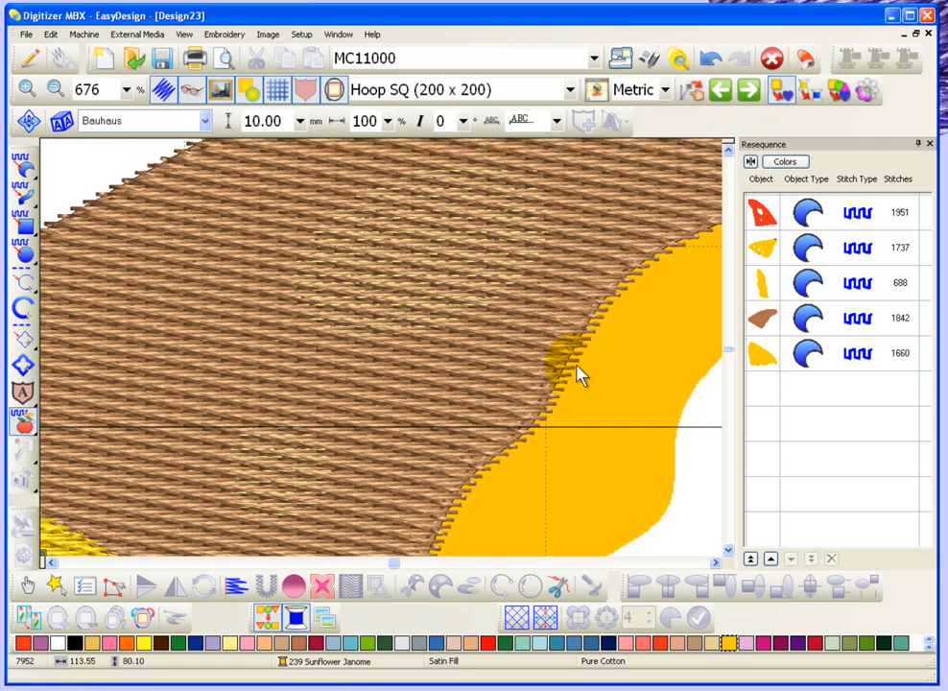
click(408, 239)
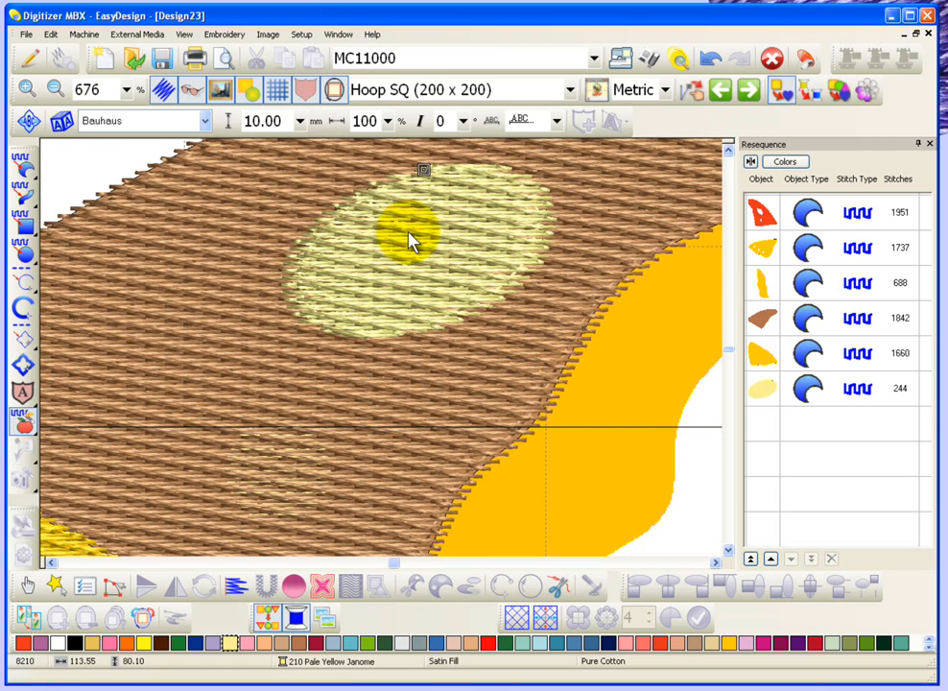
click(285, 480)
key(shift+z)
key(shift+z)
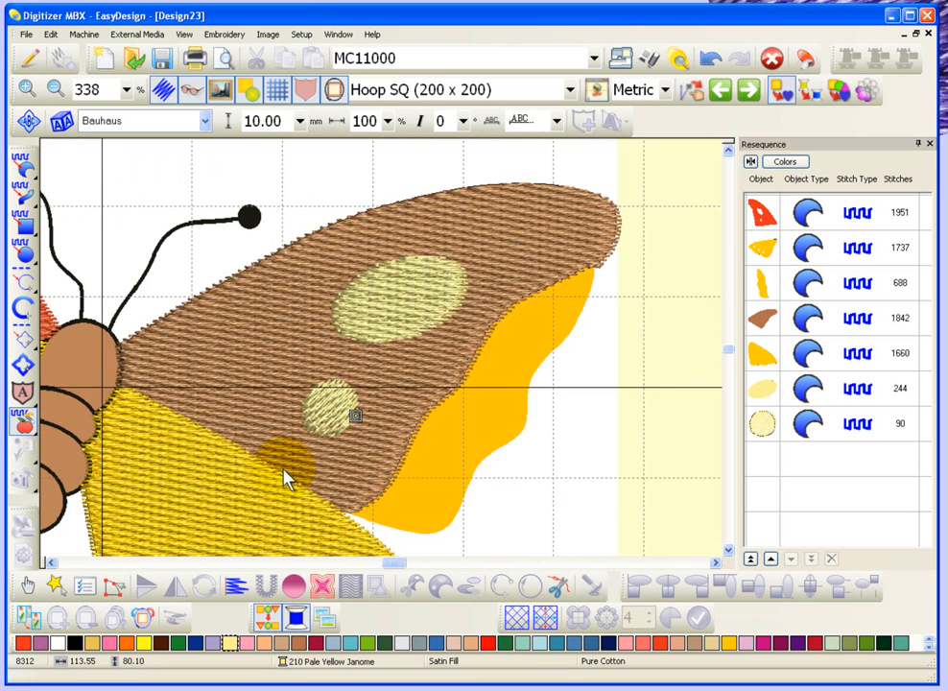
Fill the three black dots on the lower right wing with parallel weave stitching
key(z)
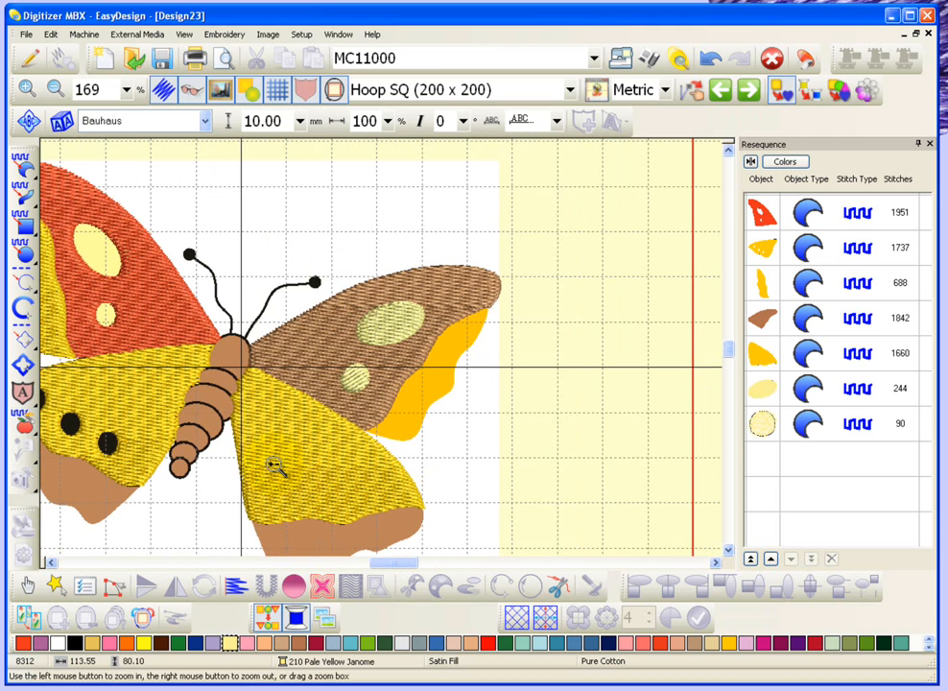
drag(252, 461, 412, 528)
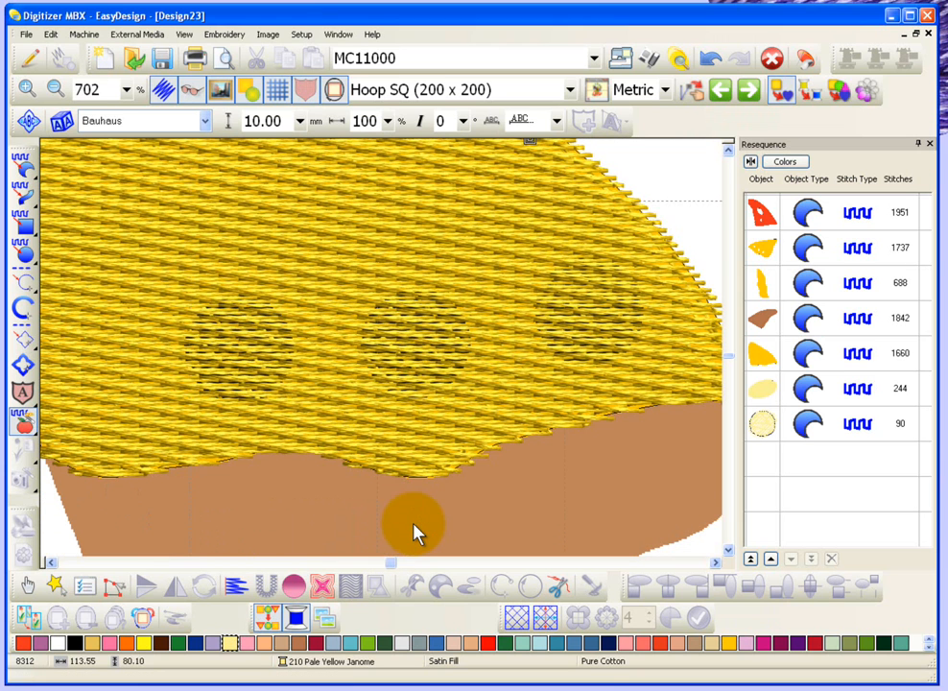
click(257, 363)
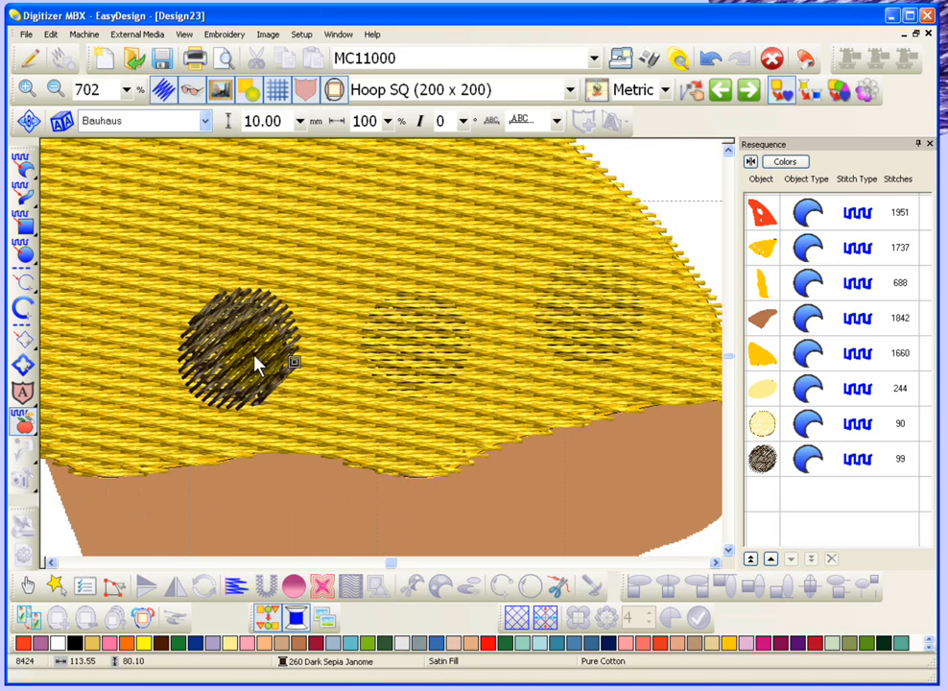
click(415, 346)
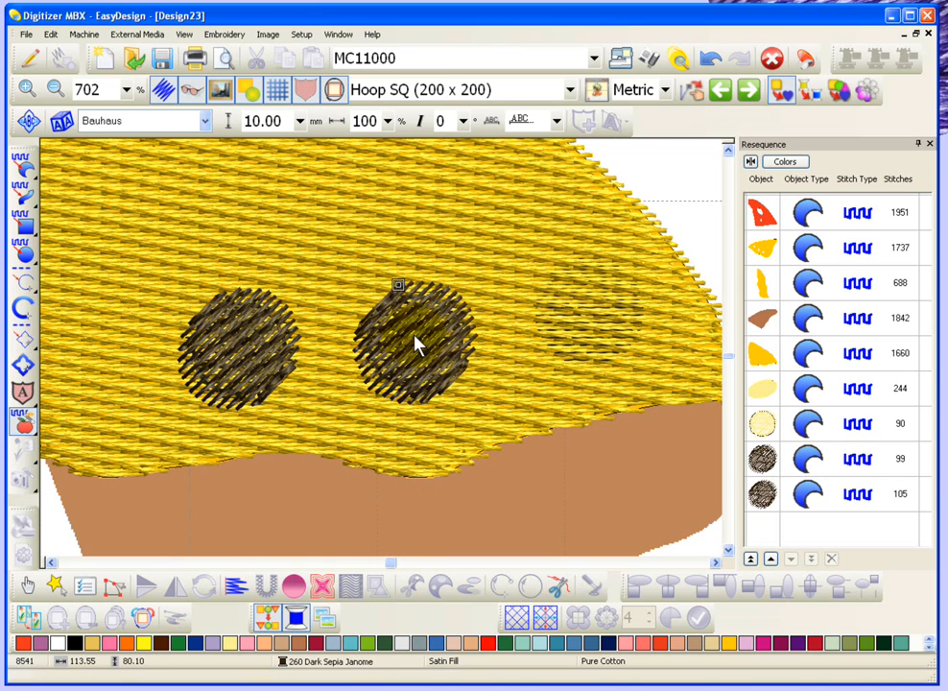
click(589, 316)
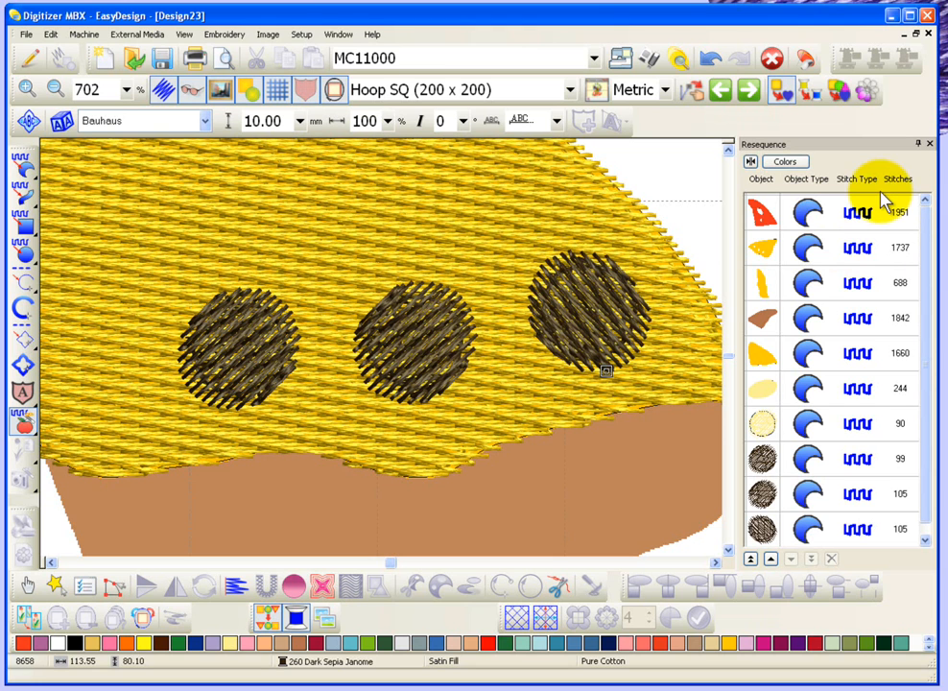
drag(884, 199, 764, 246)
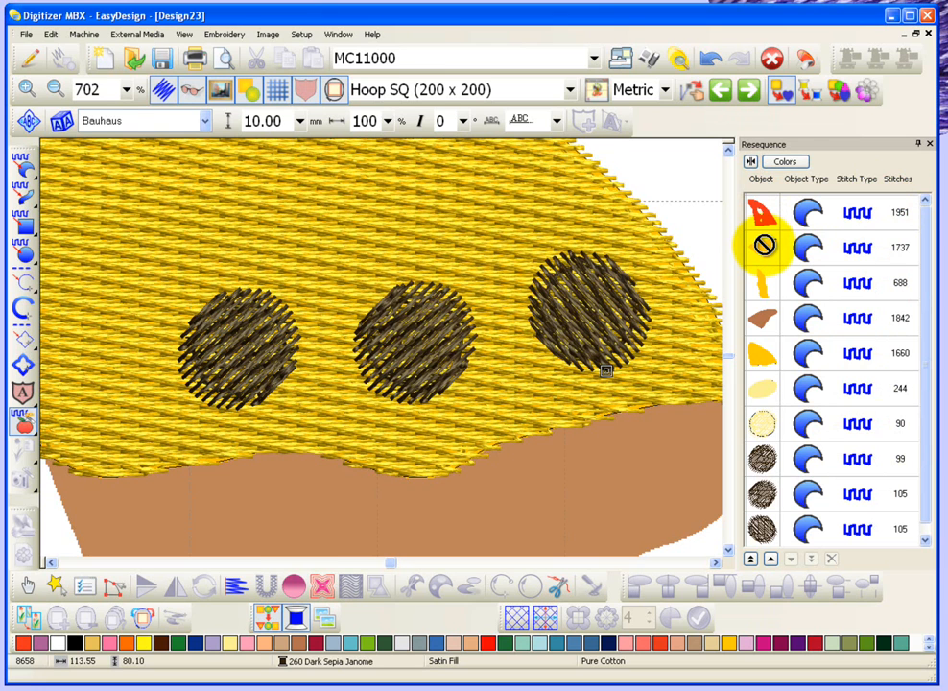
key(shift+z)
key(shift+z)
key(shift+z)
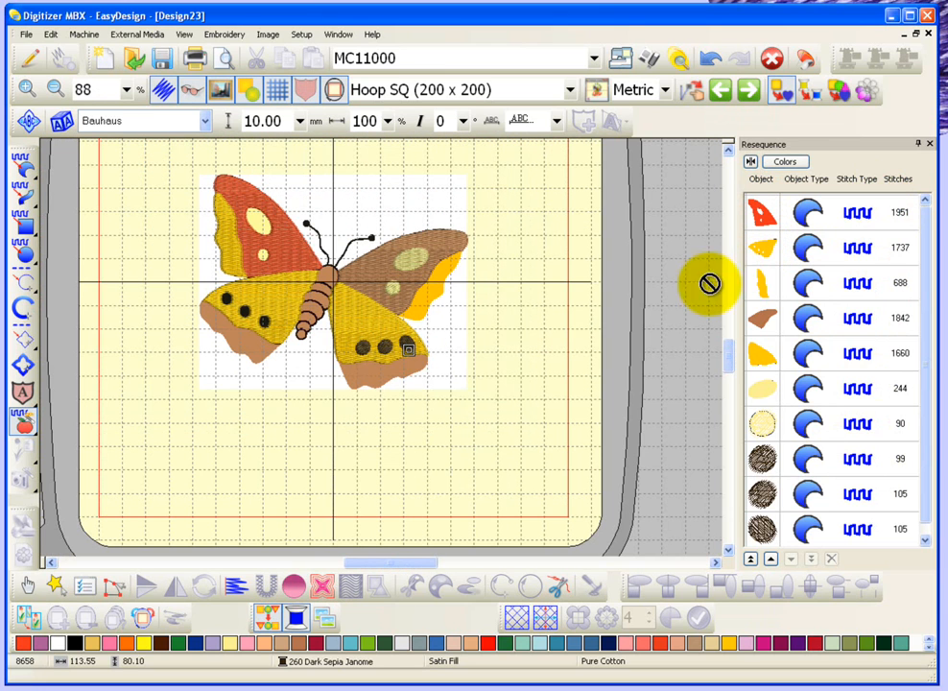
Fill the pale yellow oval and round spot on the upper left wing with turning satin stitching
click(25, 424)
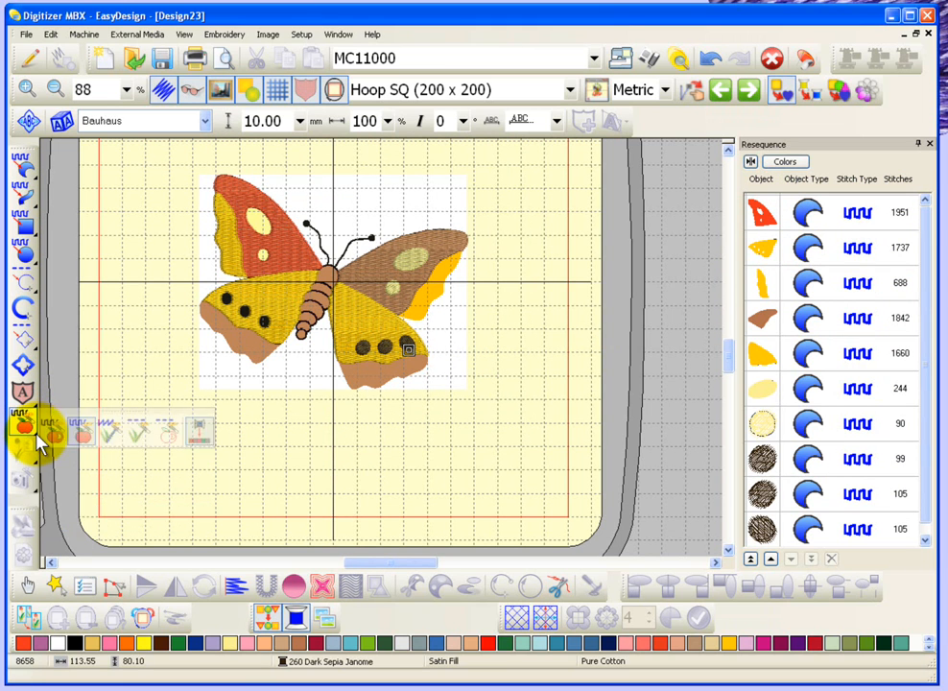
click(115, 439)
key(b)
drag(195, 189, 302, 266)
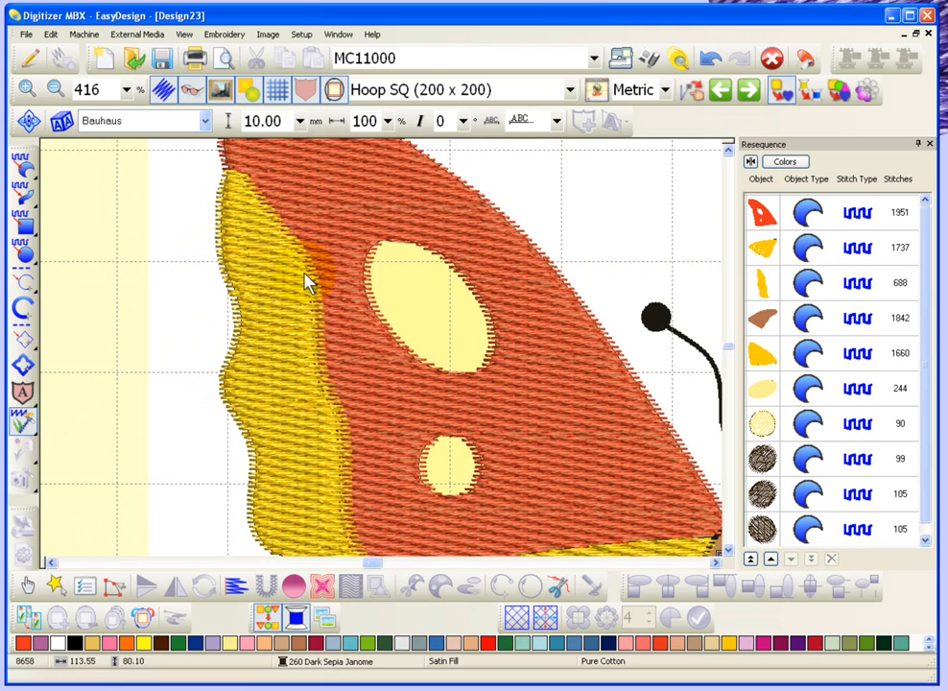
click(423, 284)
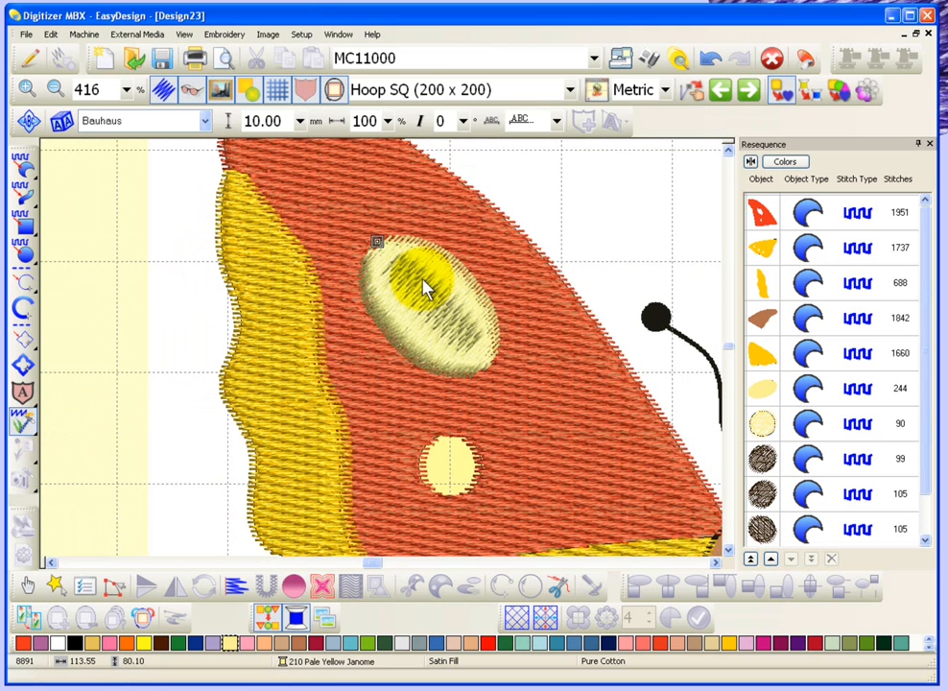
click(459, 477)
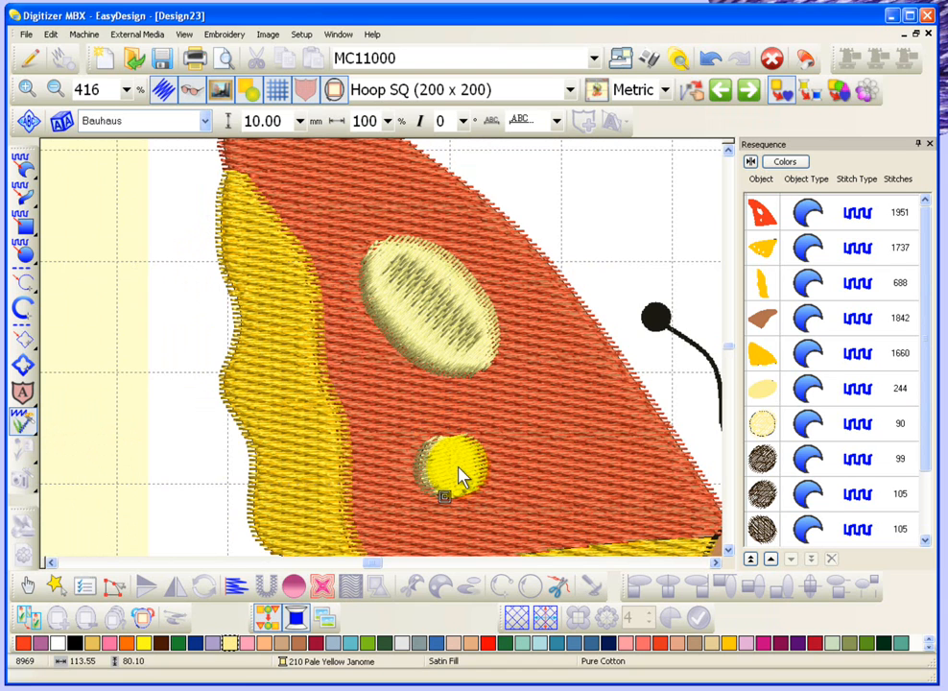
Fill the lower left wing's brown border and two lower body segments with turning satin stitching
key(shift+z)
key(shift+z)
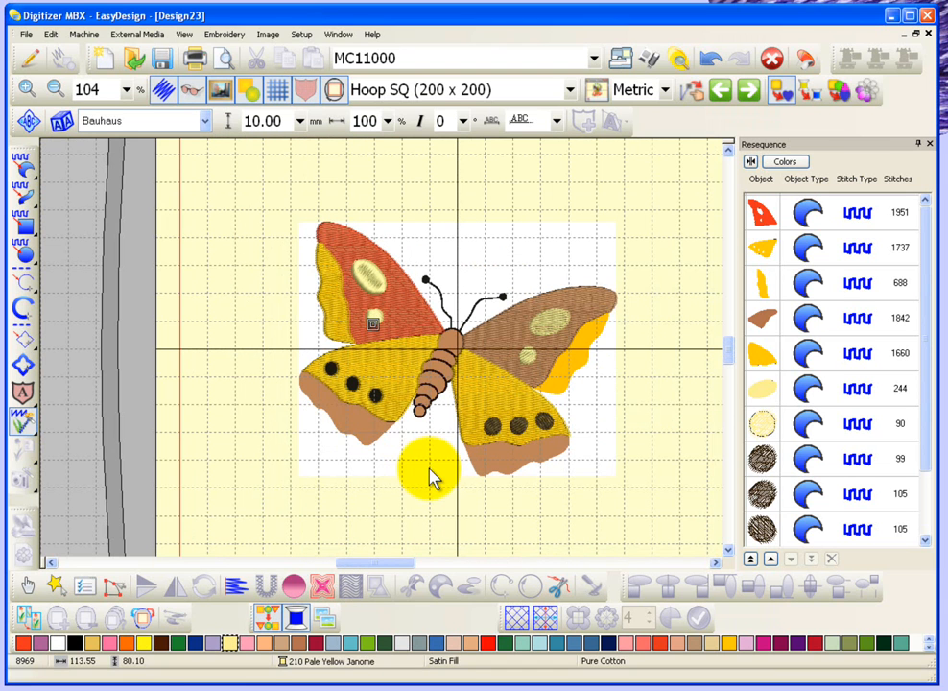
key(z)
drag(285, 368, 543, 458)
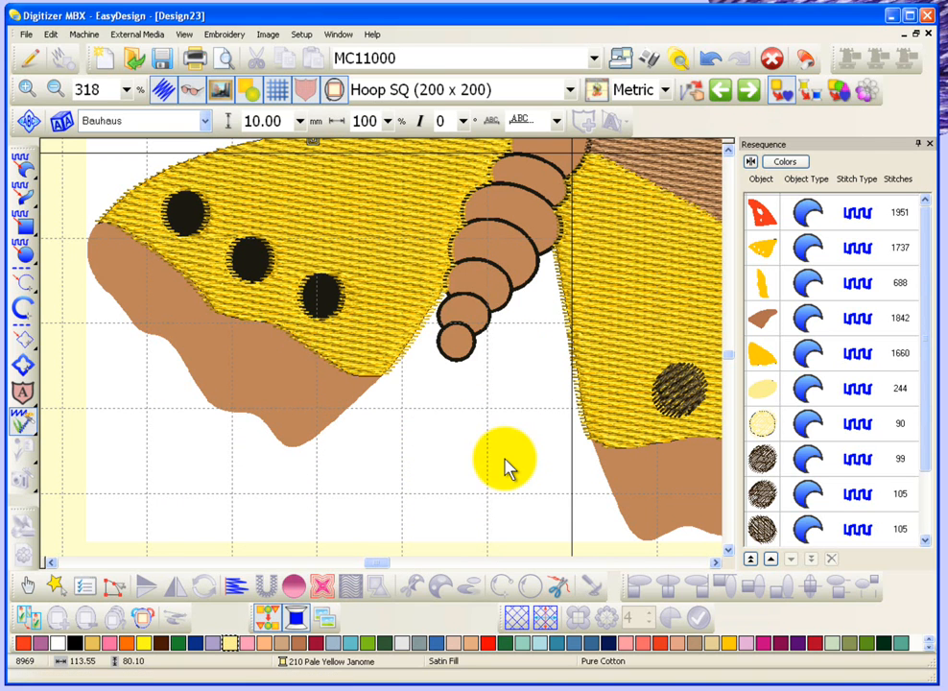
click(296, 388)
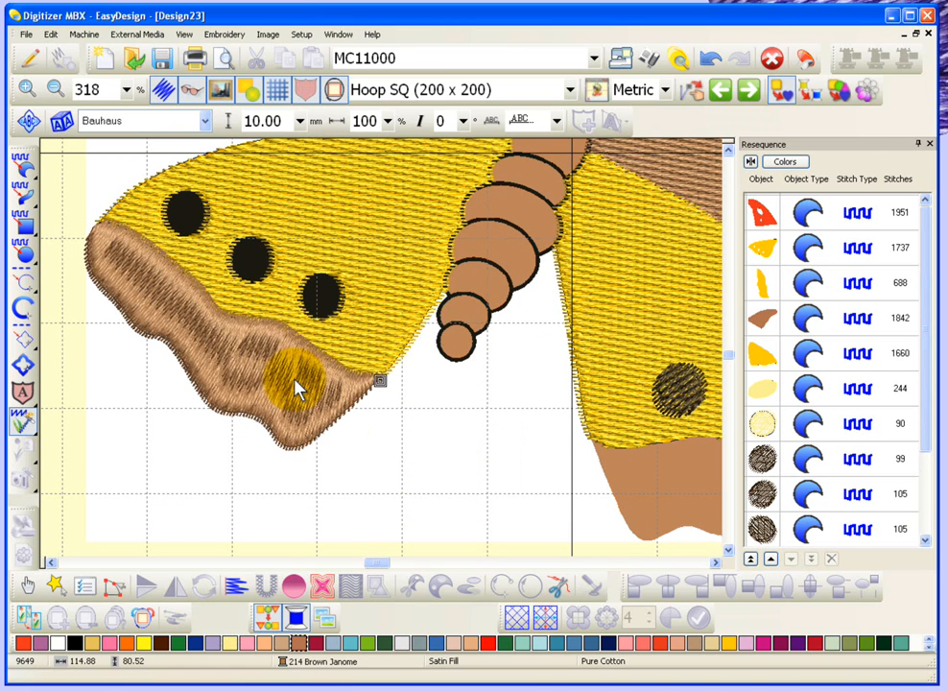
click(485, 284)
click(510, 265)
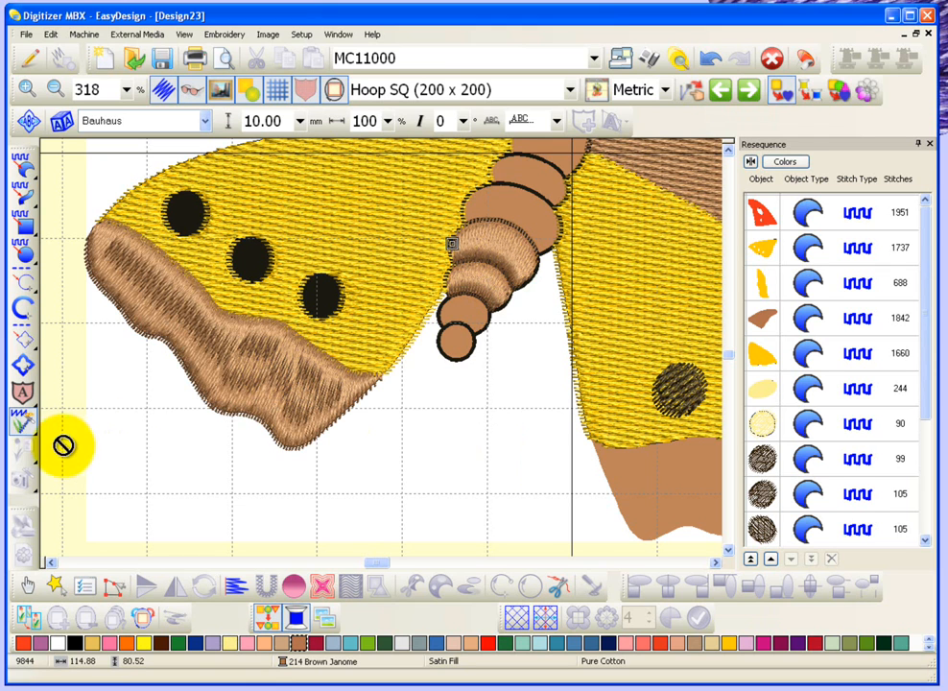
Digitize centerline run stitching through the upper right wing's yellow border and along the black antenna and body lines
mouse_move(40, 441)
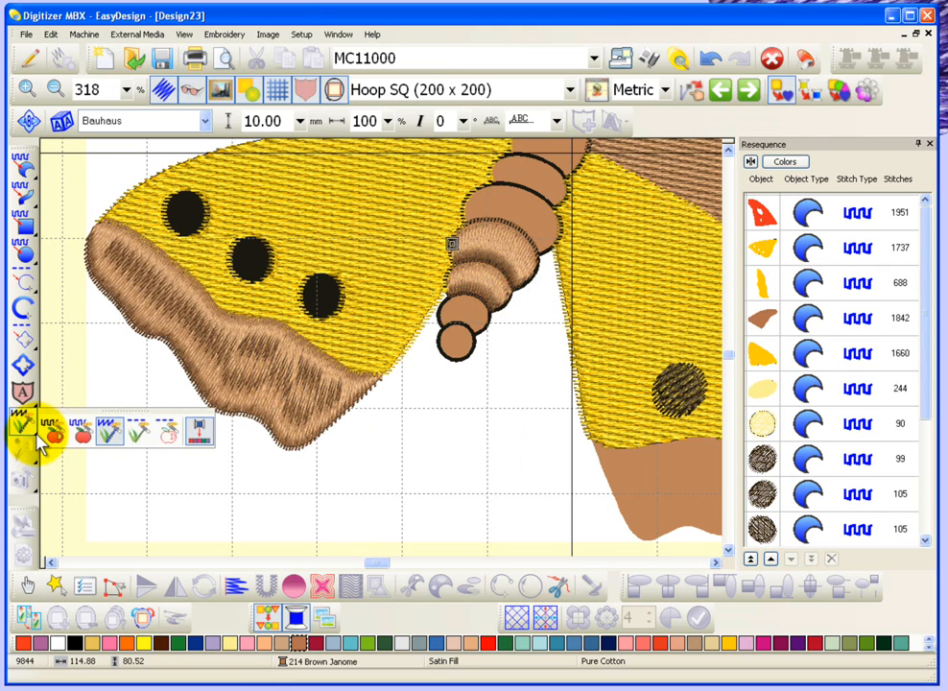
click(137, 437)
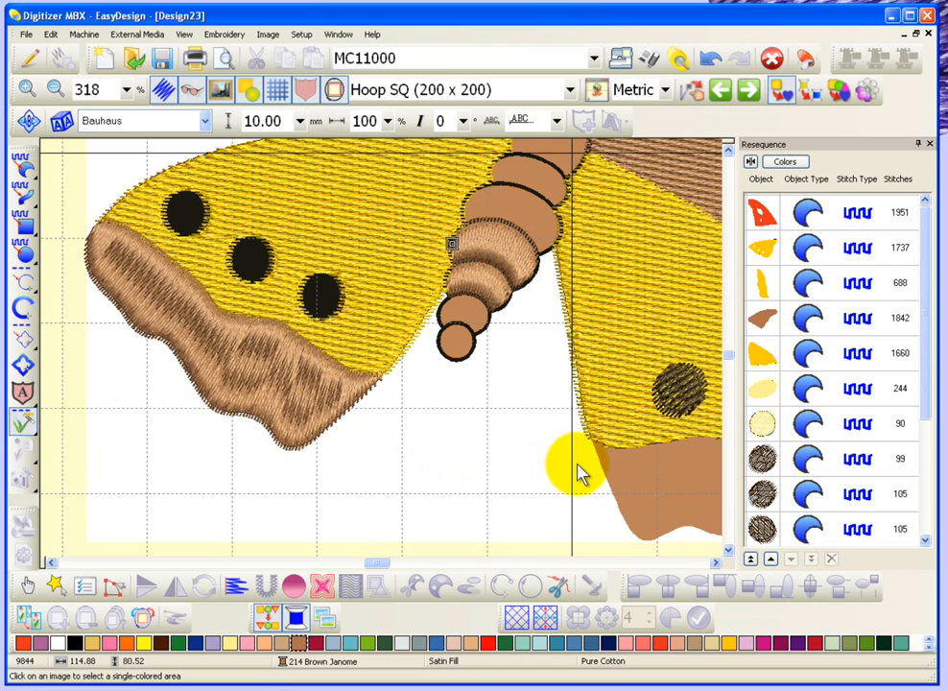
key(0)
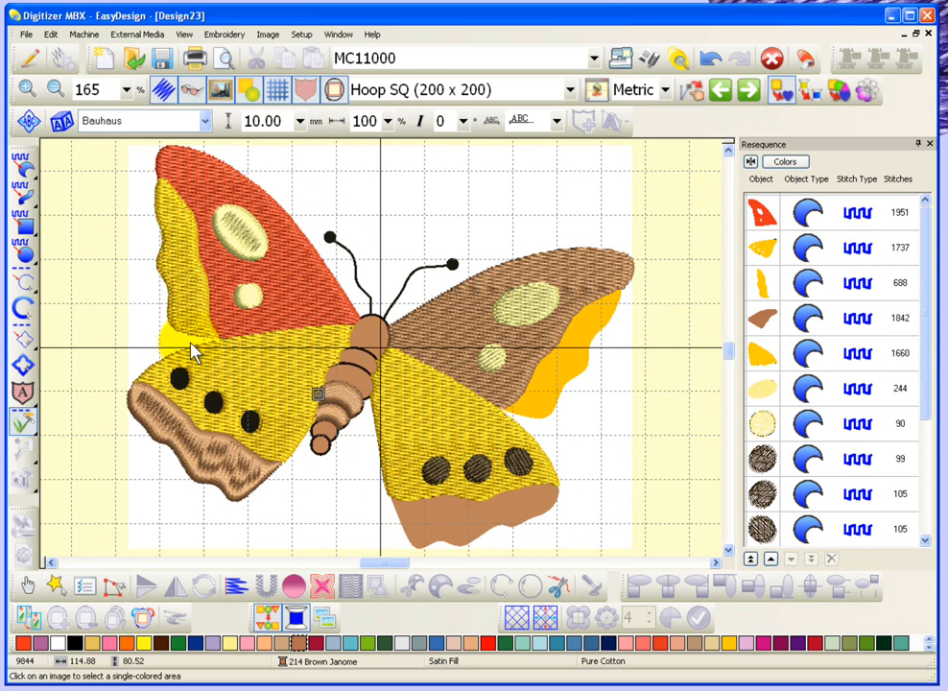
click(568, 370)
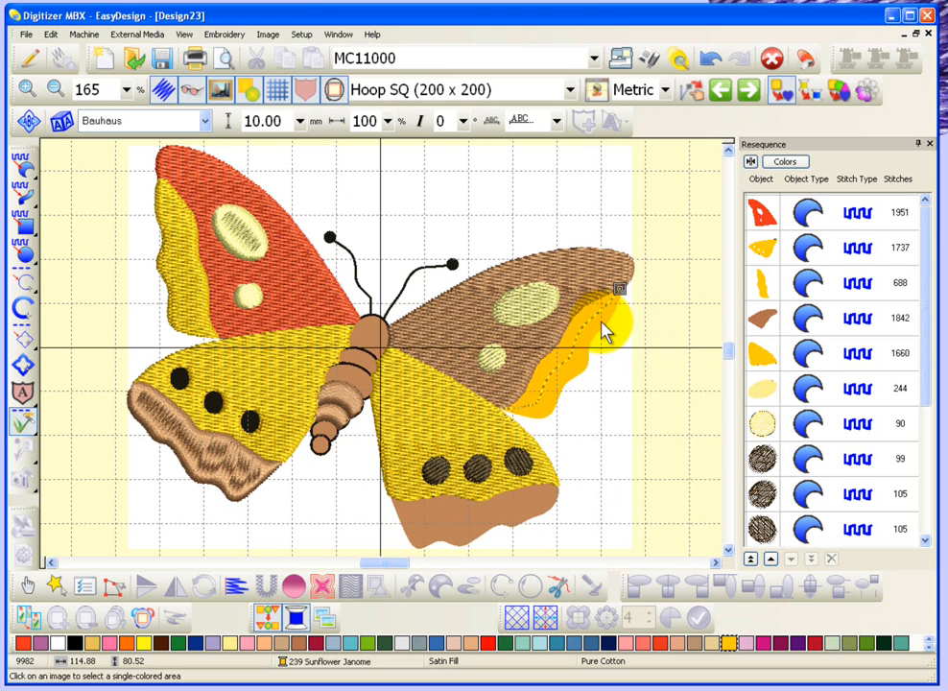
click(454, 270)
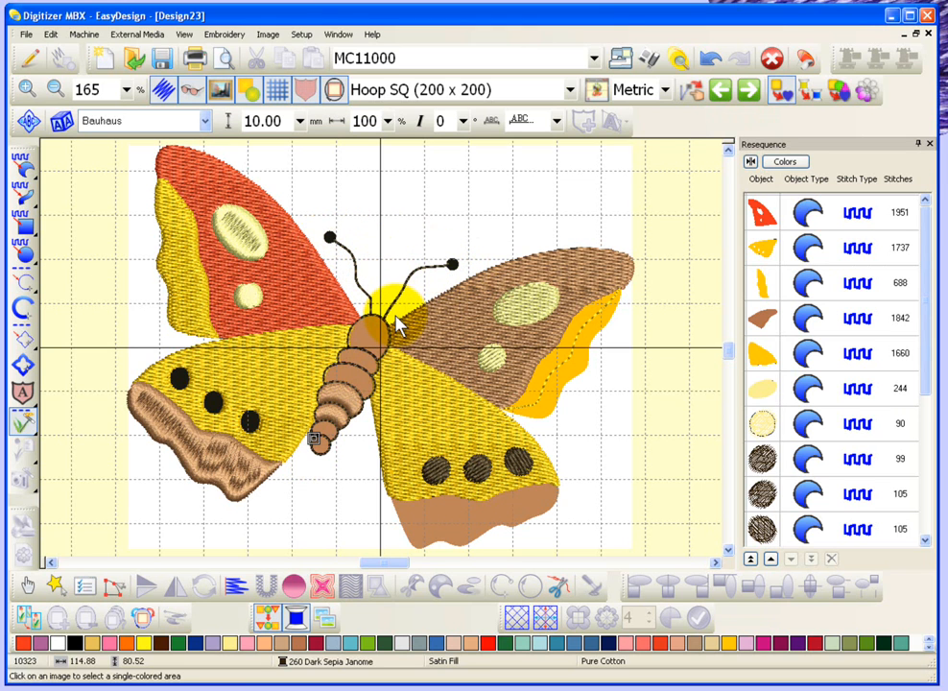
Outline the lower right wing's brown border with Click-to-Outline
click(38, 437)
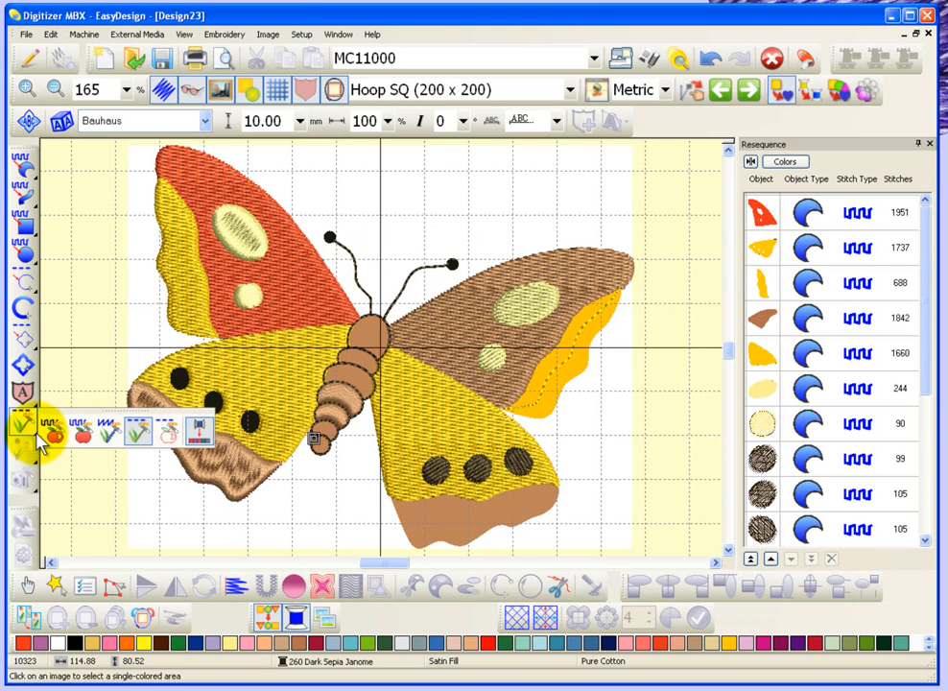
click(171, 439)
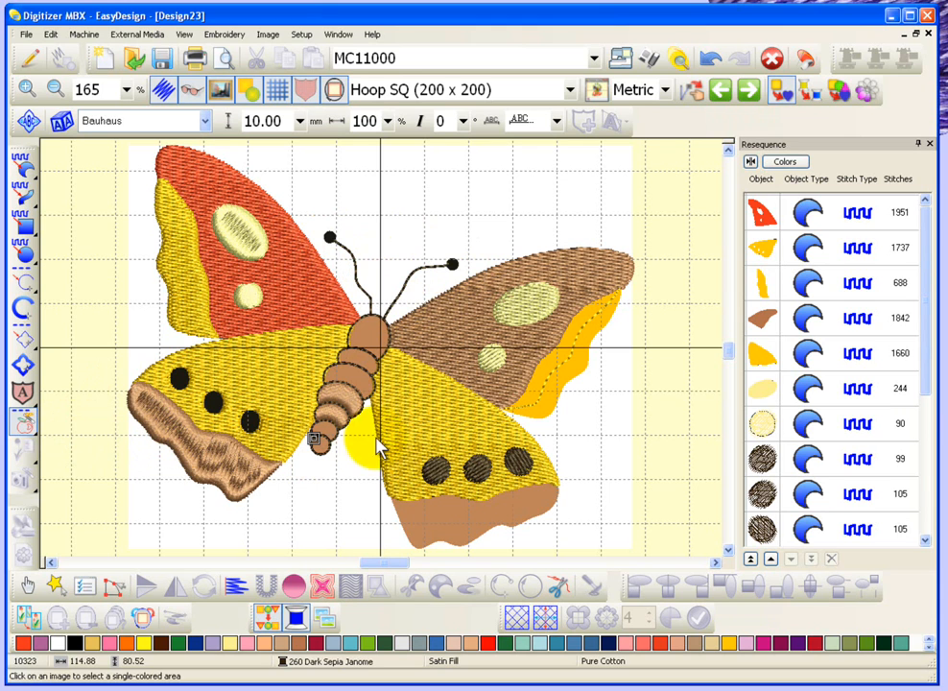
click(455, 515)
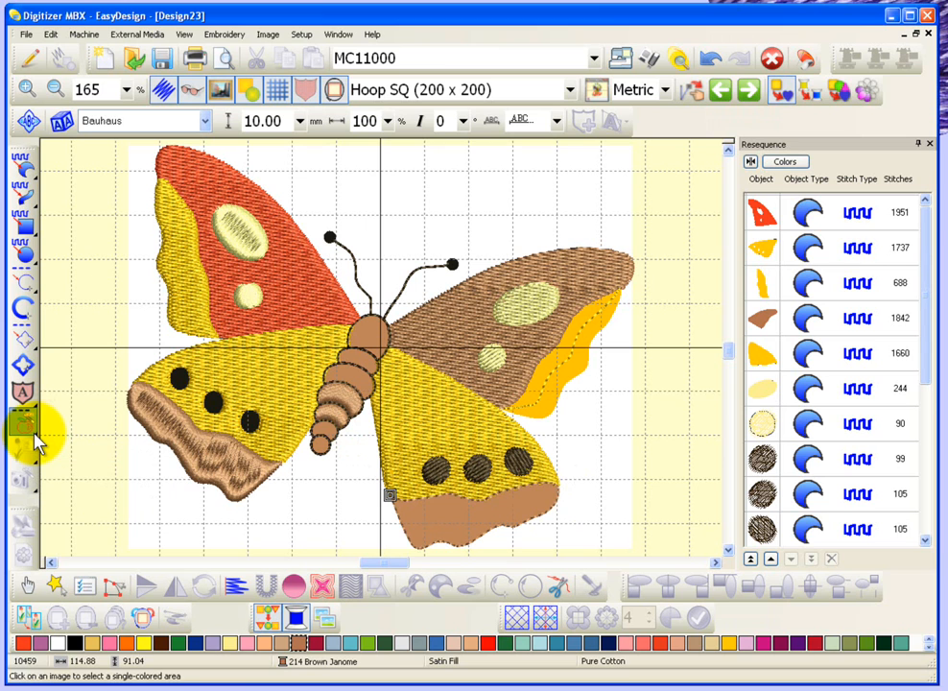
Review the object and stitch types of the digitized butterfly parts in the Resequence list
click(35, 434)
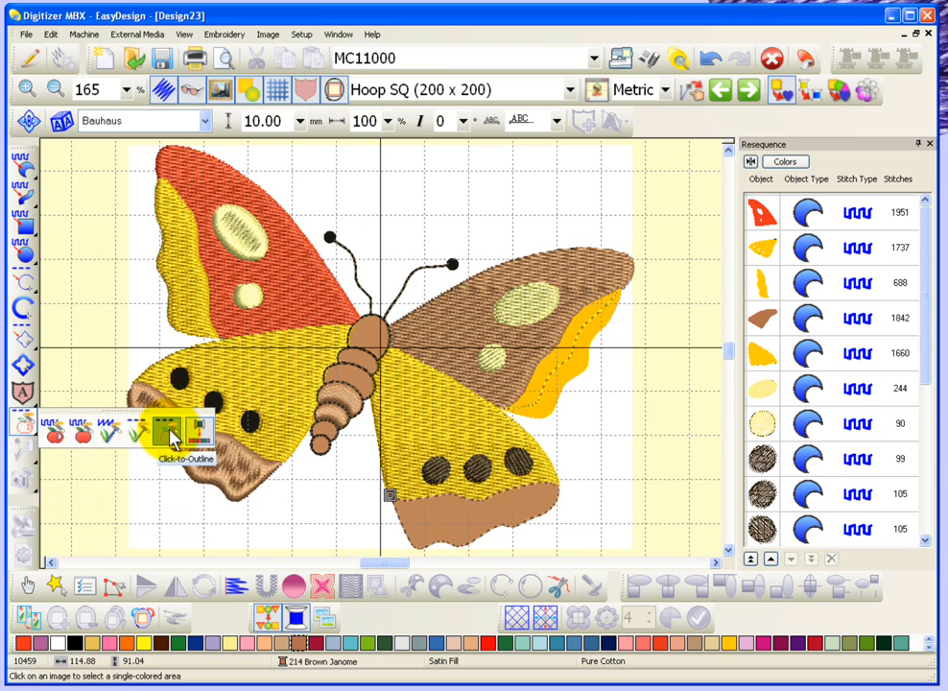
click(200, 428)
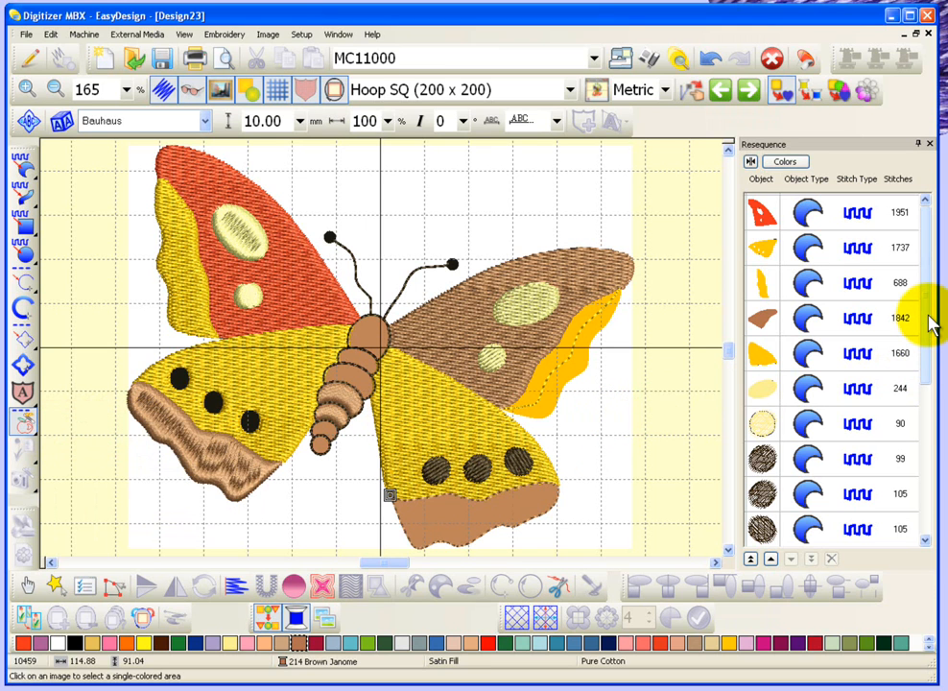
drag(926, 315, 925, 436)
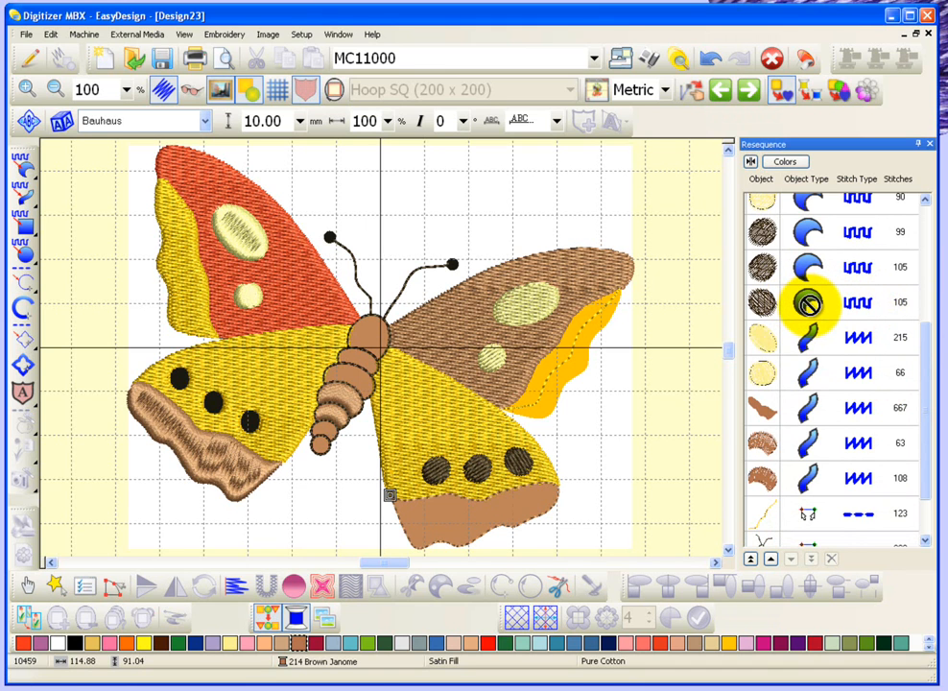
drag(804, 333, 30, 440)
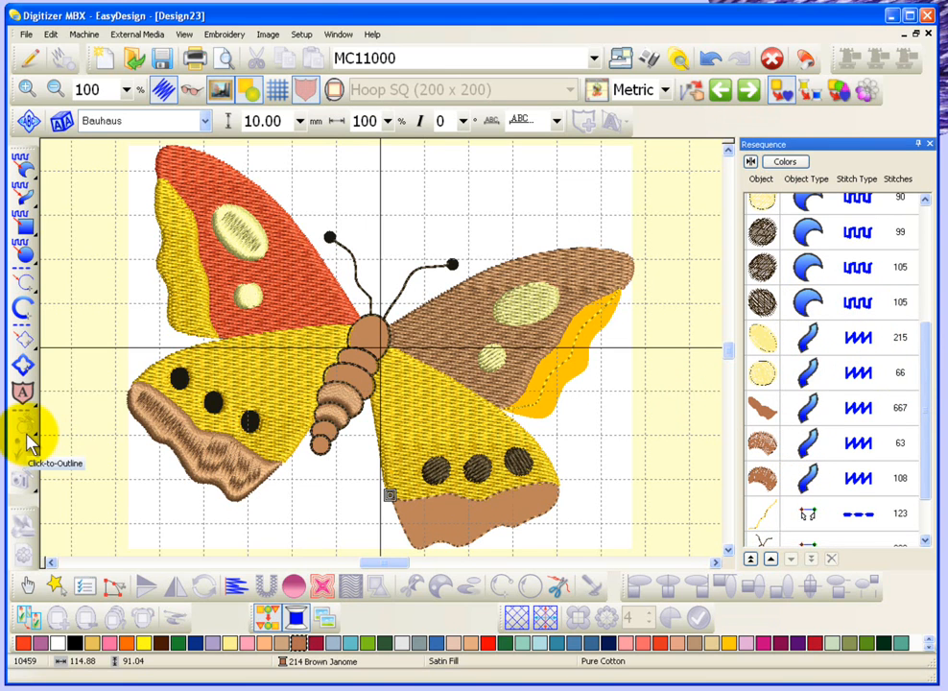
drag(800, 349, 663, 370)
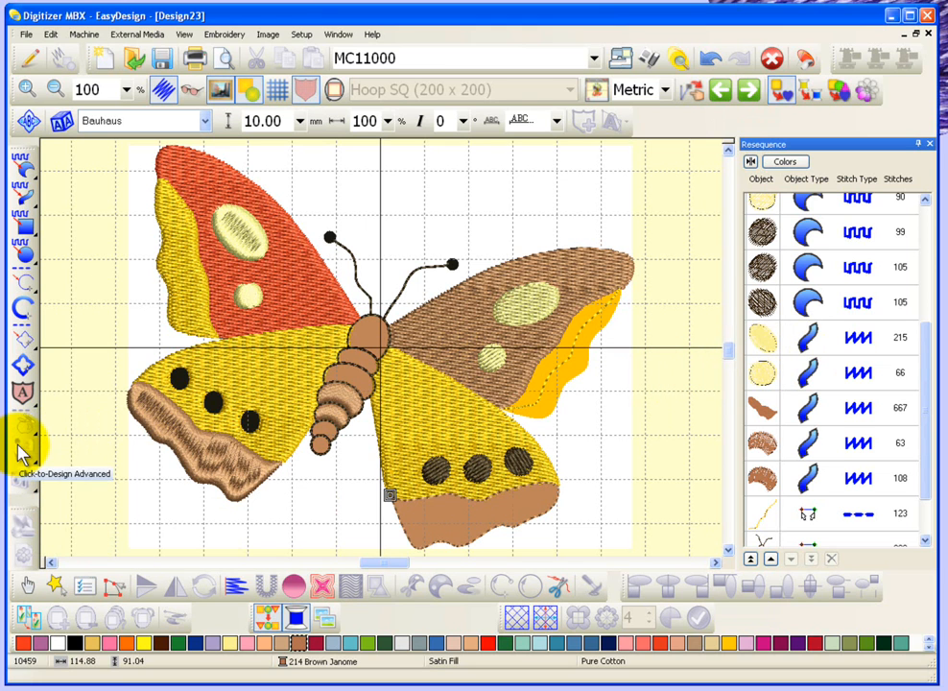
drag(21, 451, 370, 518)
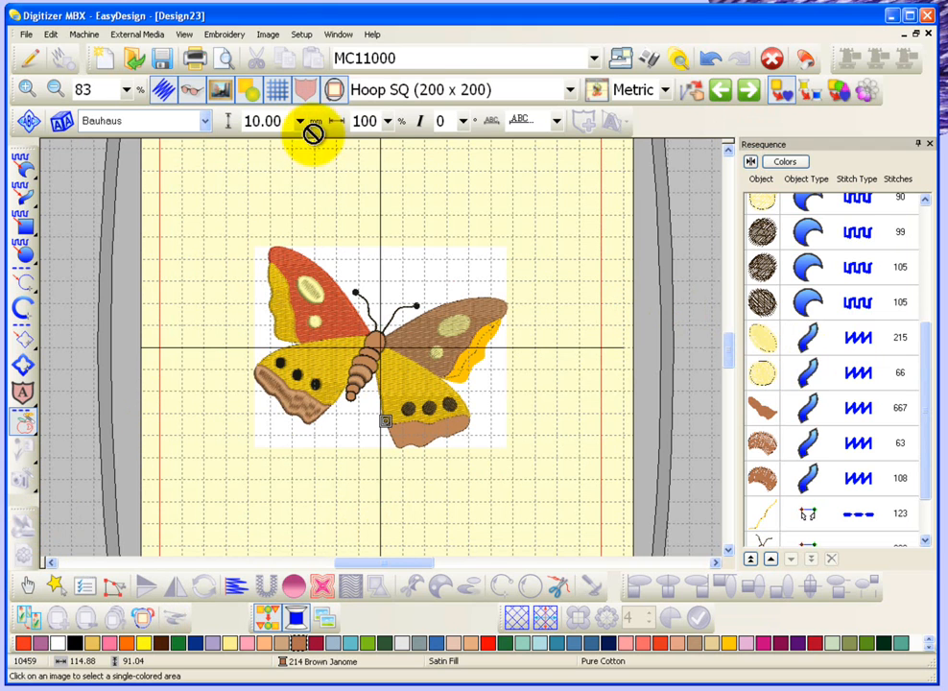
Start a new design and insert the graduation bitmap from the Embroidery Album folder
click(104, 59)
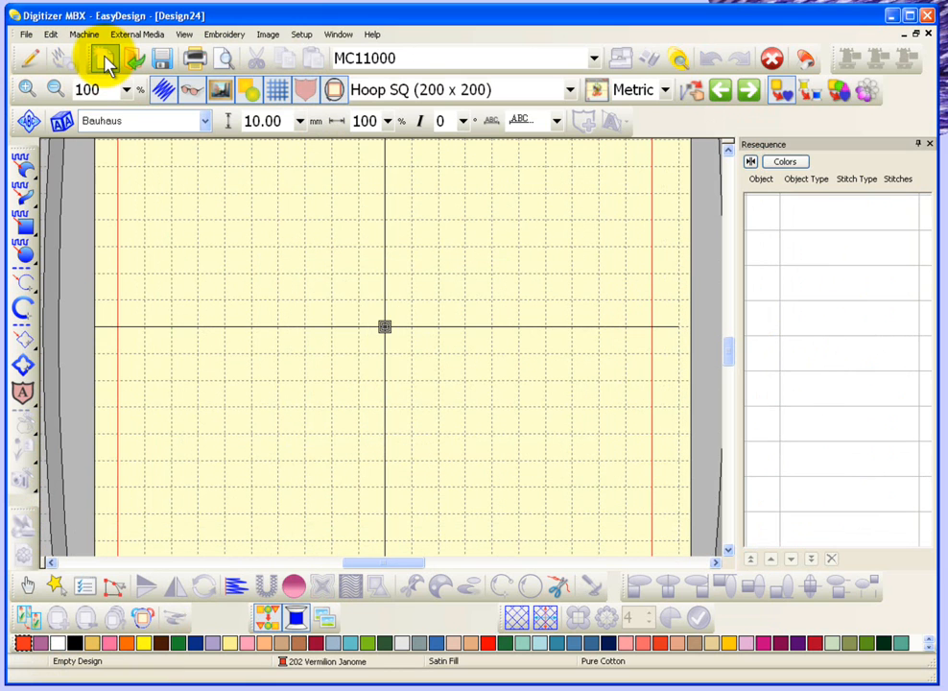
click(272, 38)
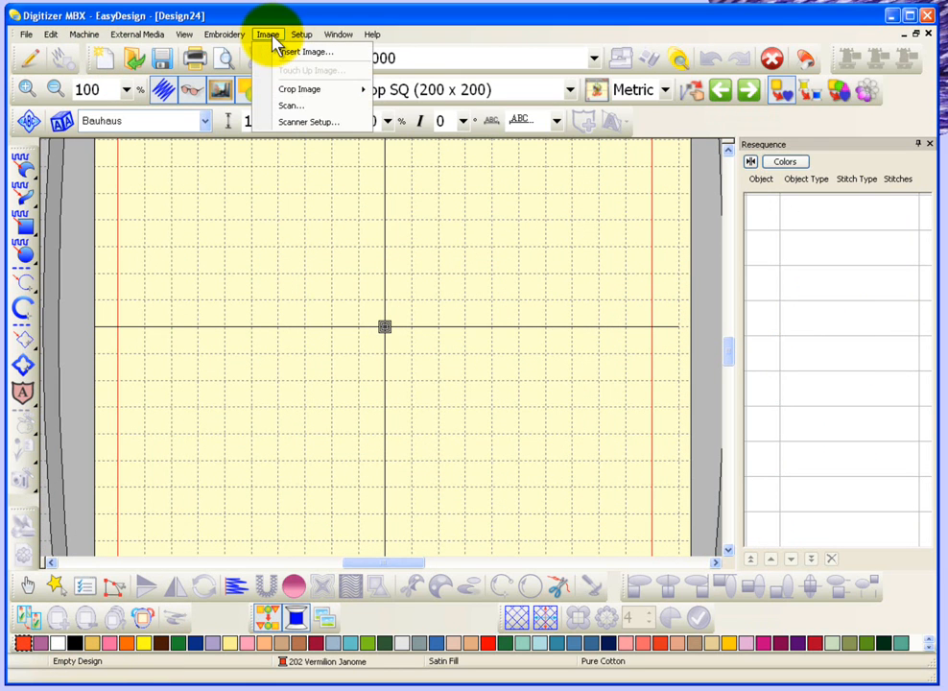
click(276, 51)
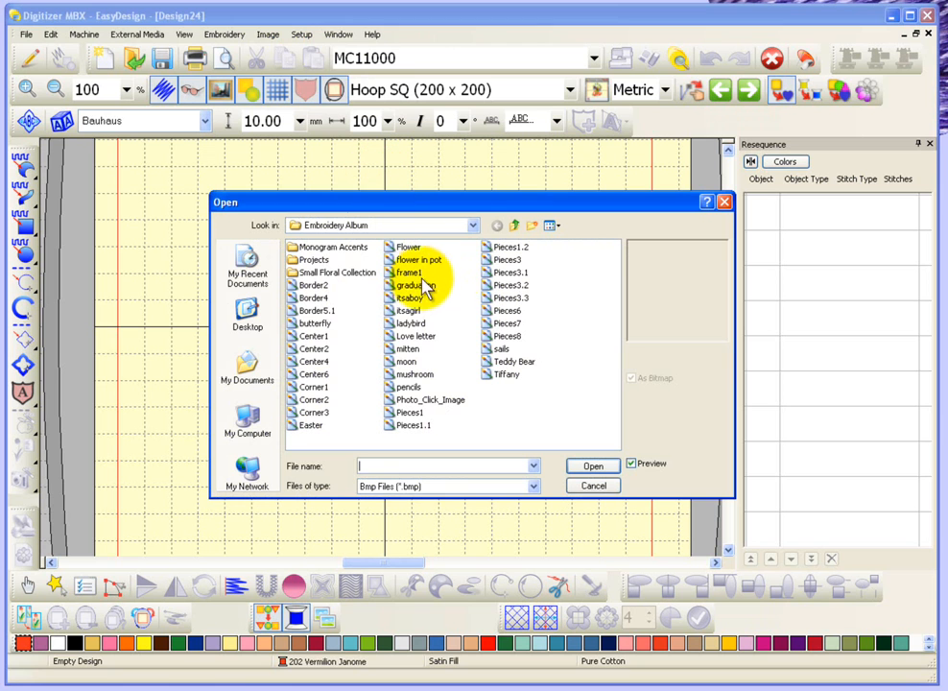
click(415, 285)
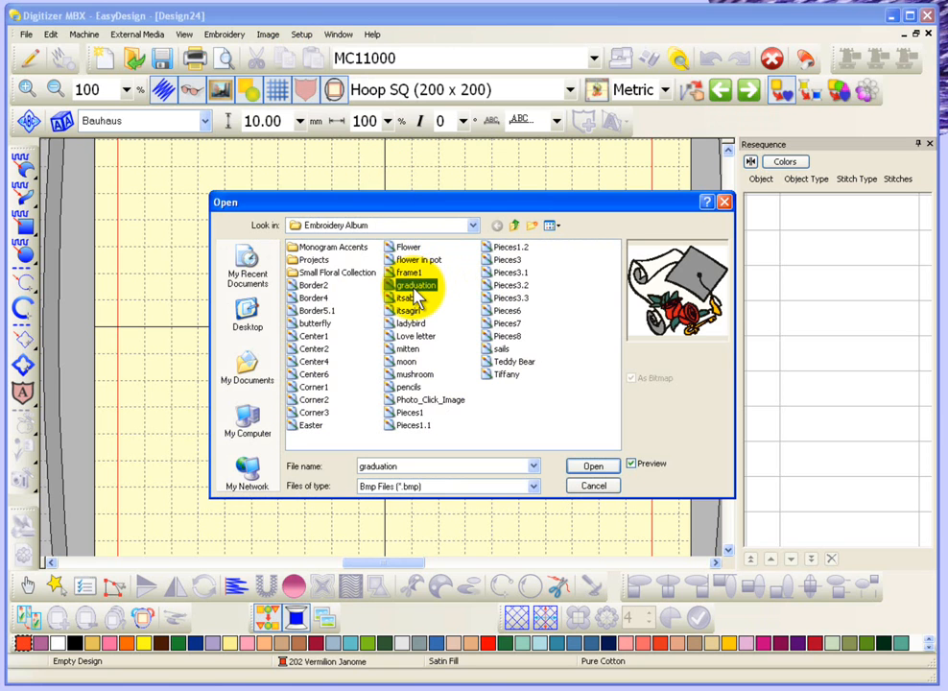
click(592, 467)
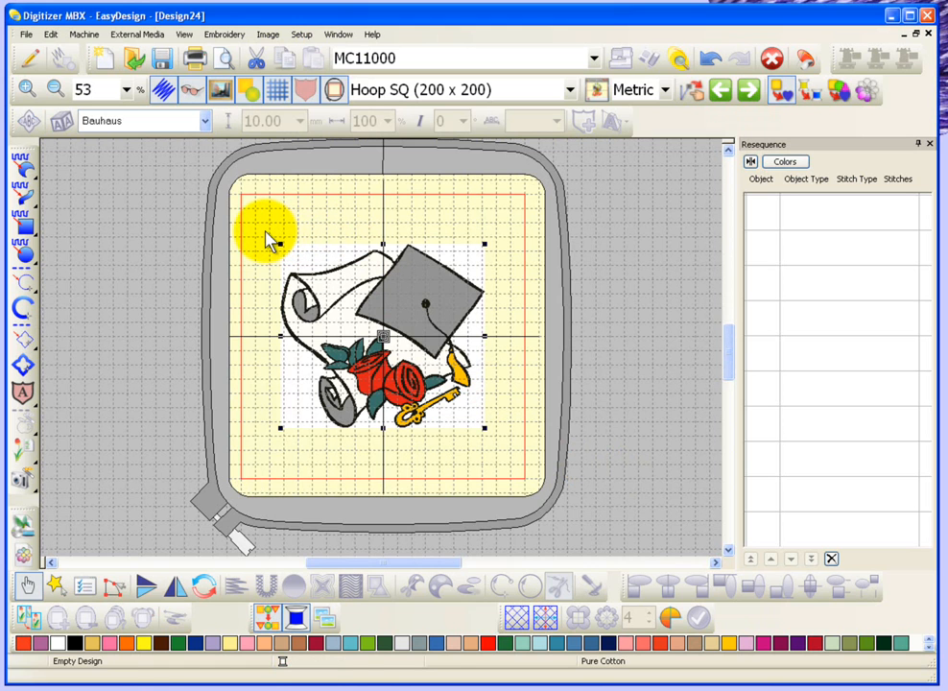
Start Outlined Image Preparation for the graduation image and lower Outline Appearance to about 20
key(z)
drag(264, 233, 498, 365)
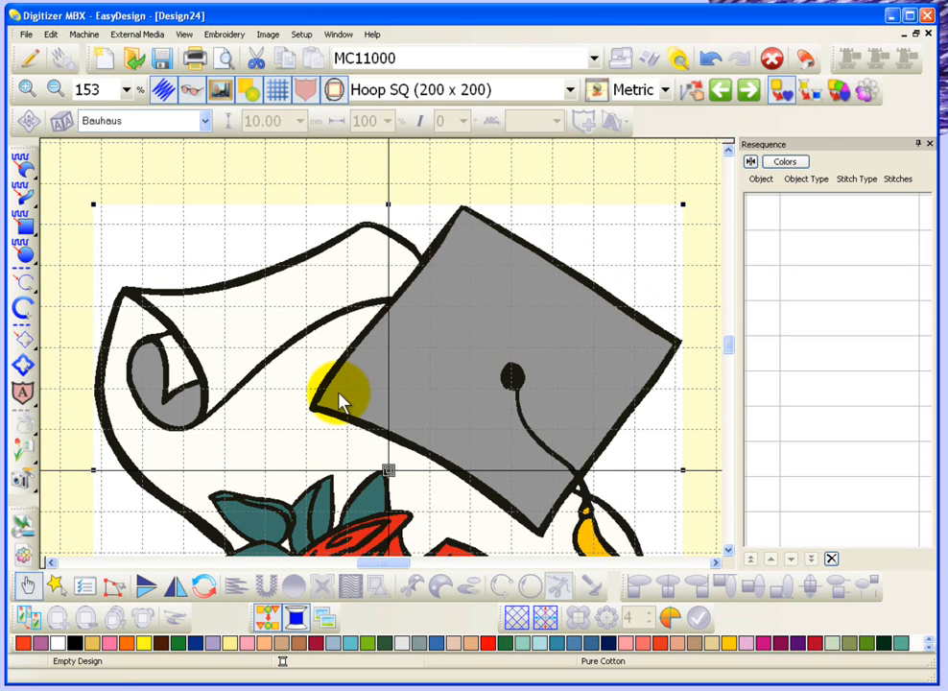
click(25, 557)
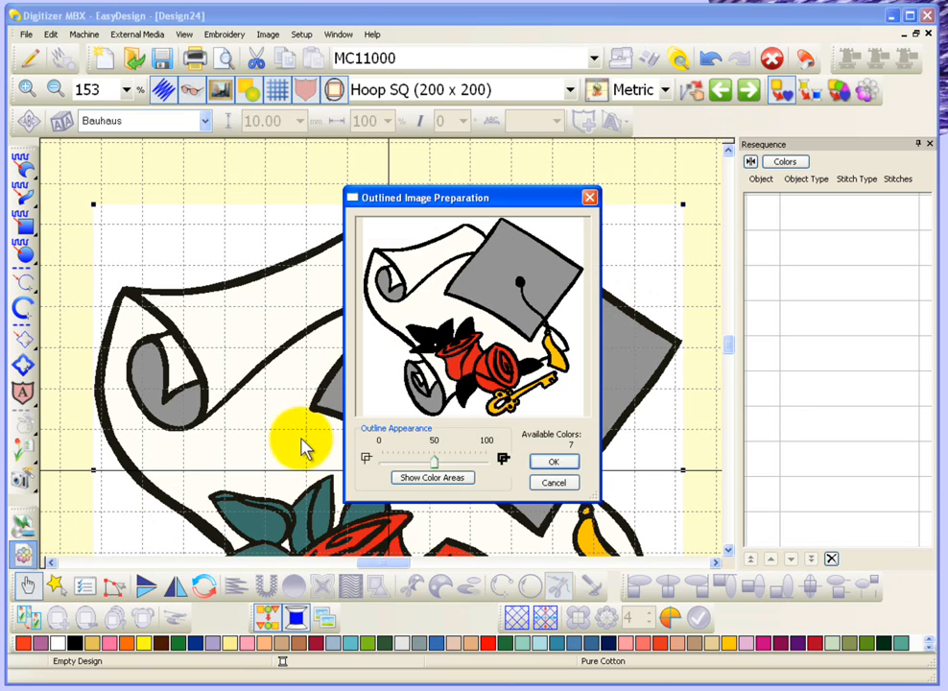
click(434, 460)
drag(434, 459, 403, 458)
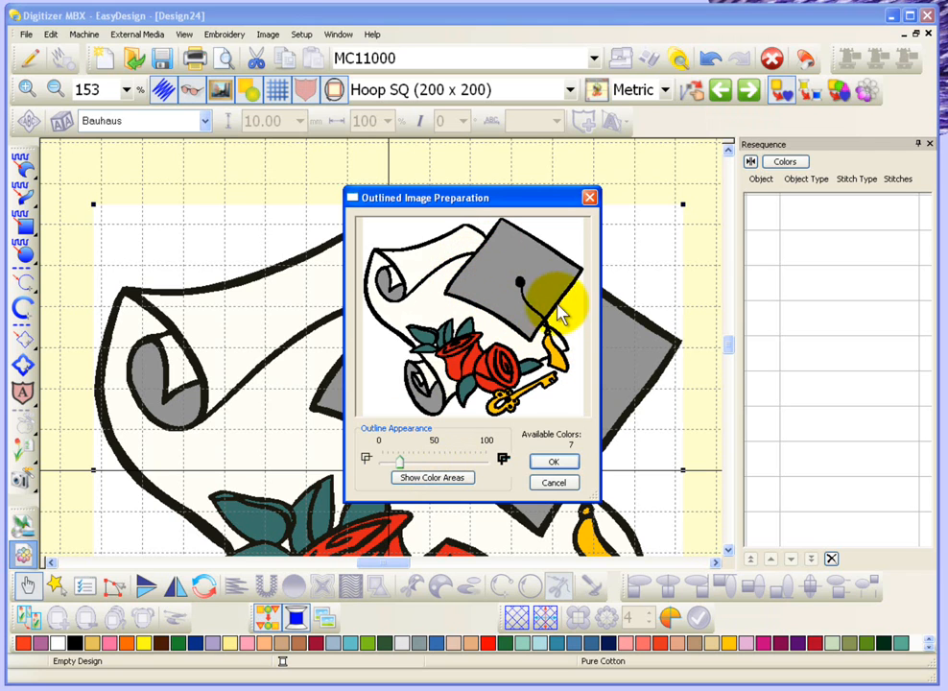
Raise Outline Appearance to about 90 and apply the outlined image preparation
click(401, 462)
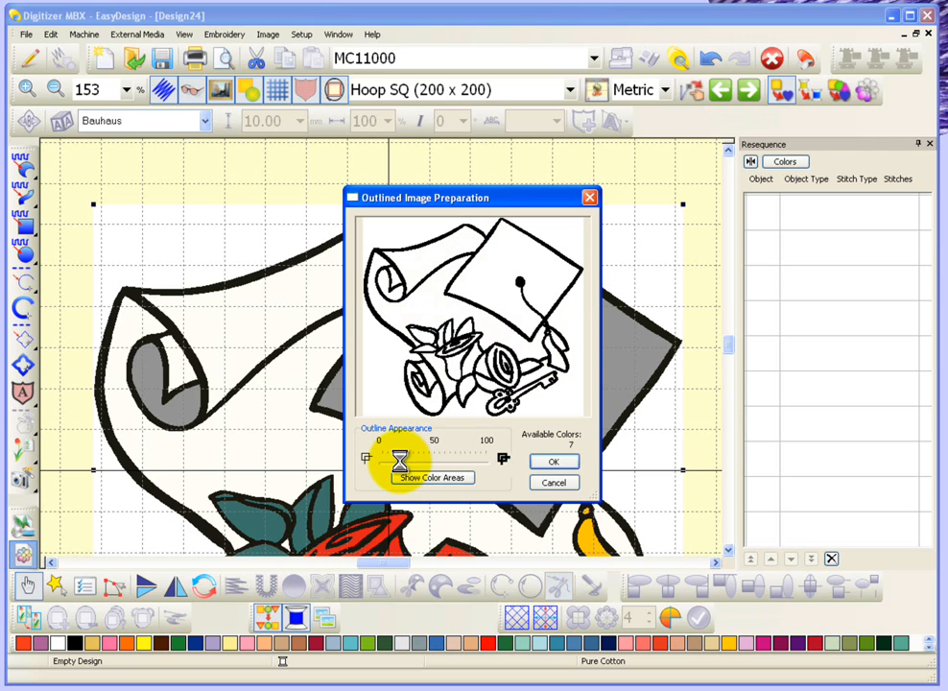
drag(399, 462, 477, 461)
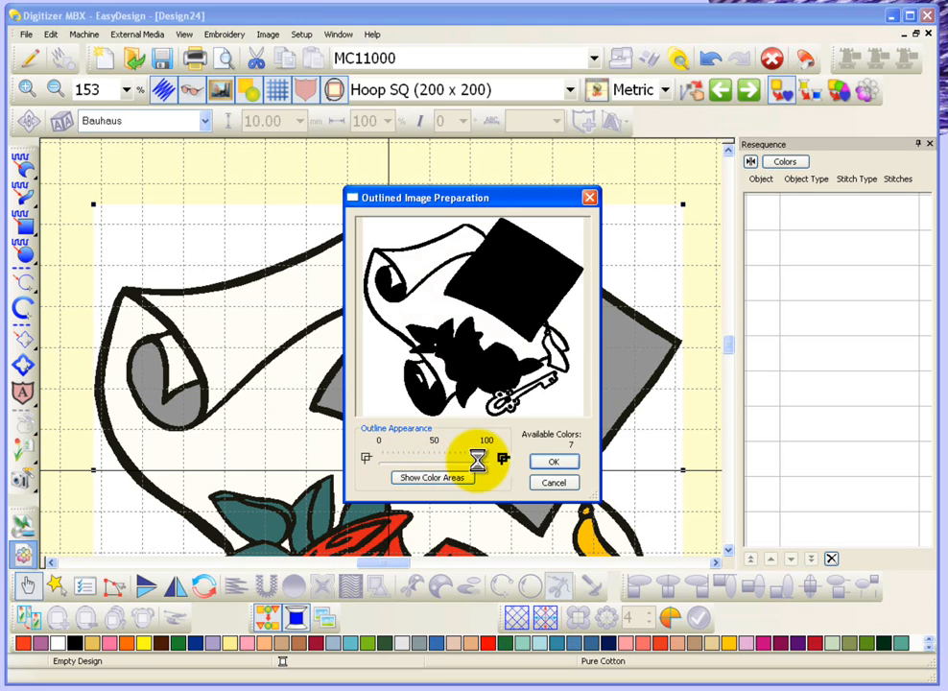
click(554, 462)
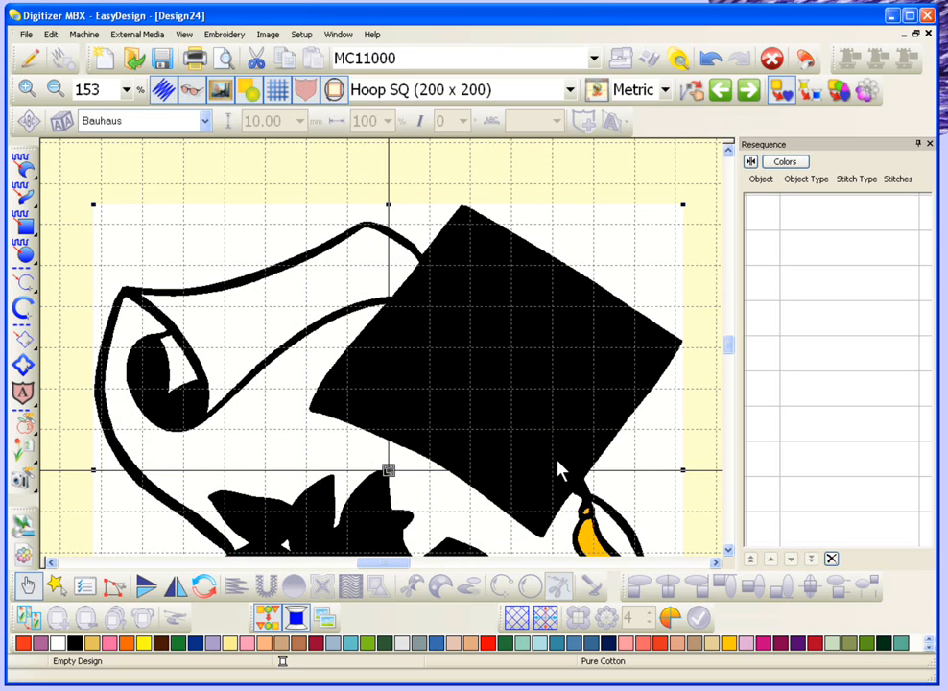
Undo the outlined image preparation and deselect the graduation image
scroll(559, 468, down, 1)
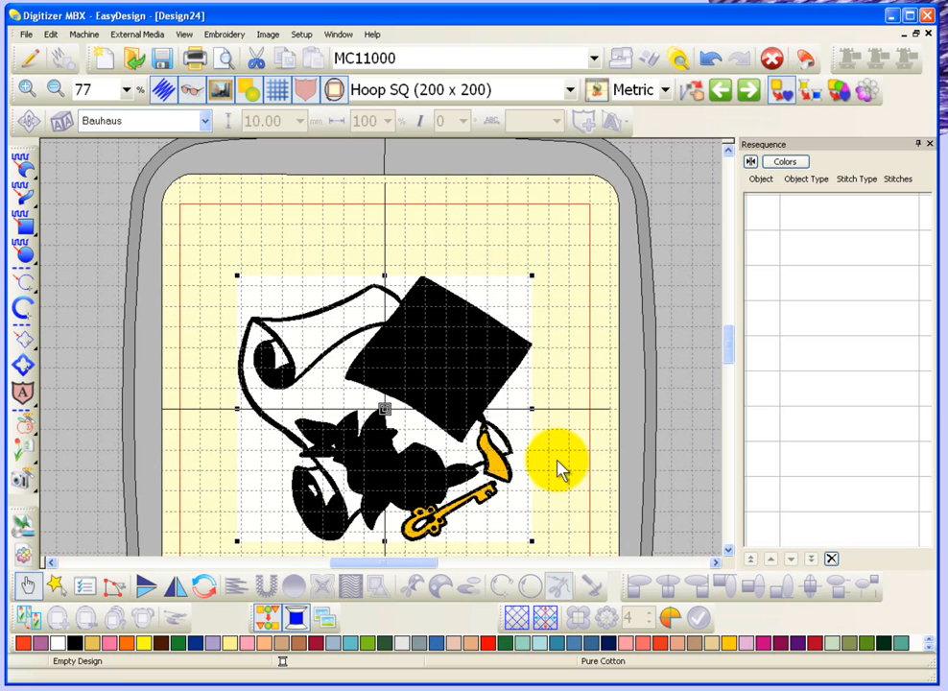
click(710, 62)
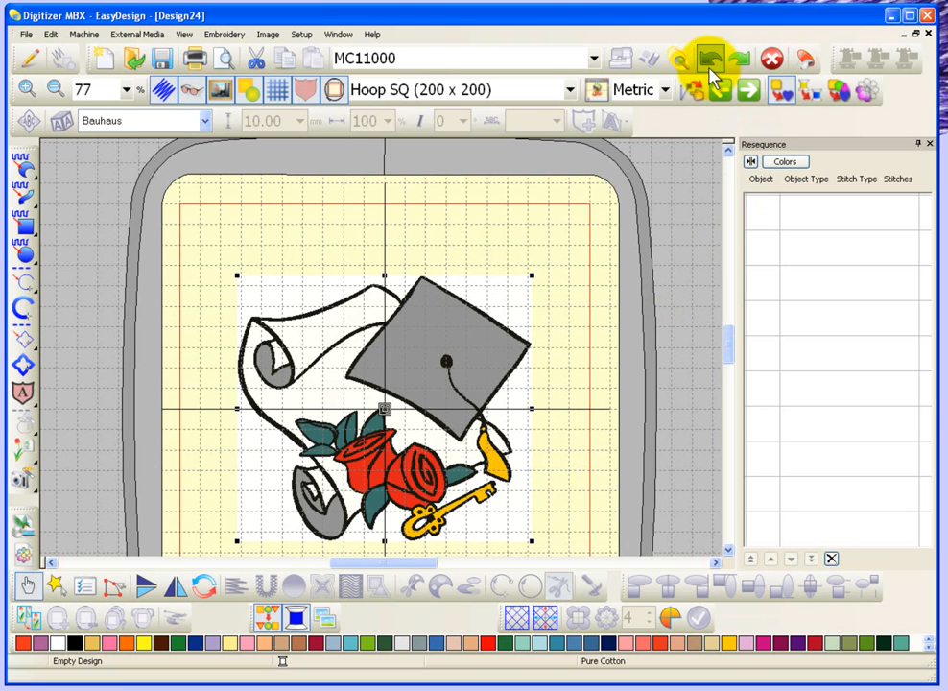
click(208, 254)
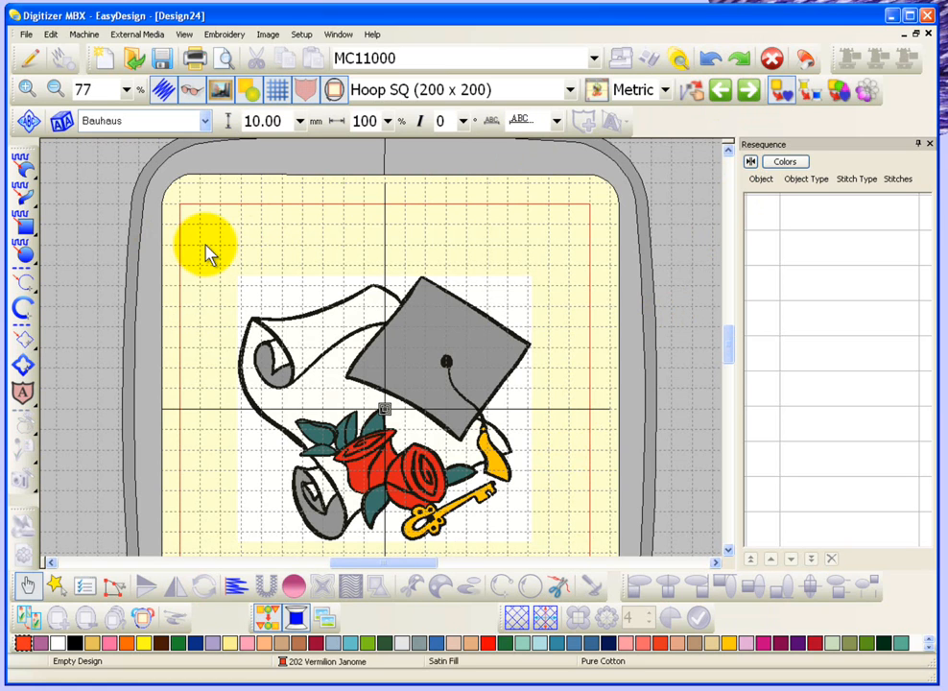